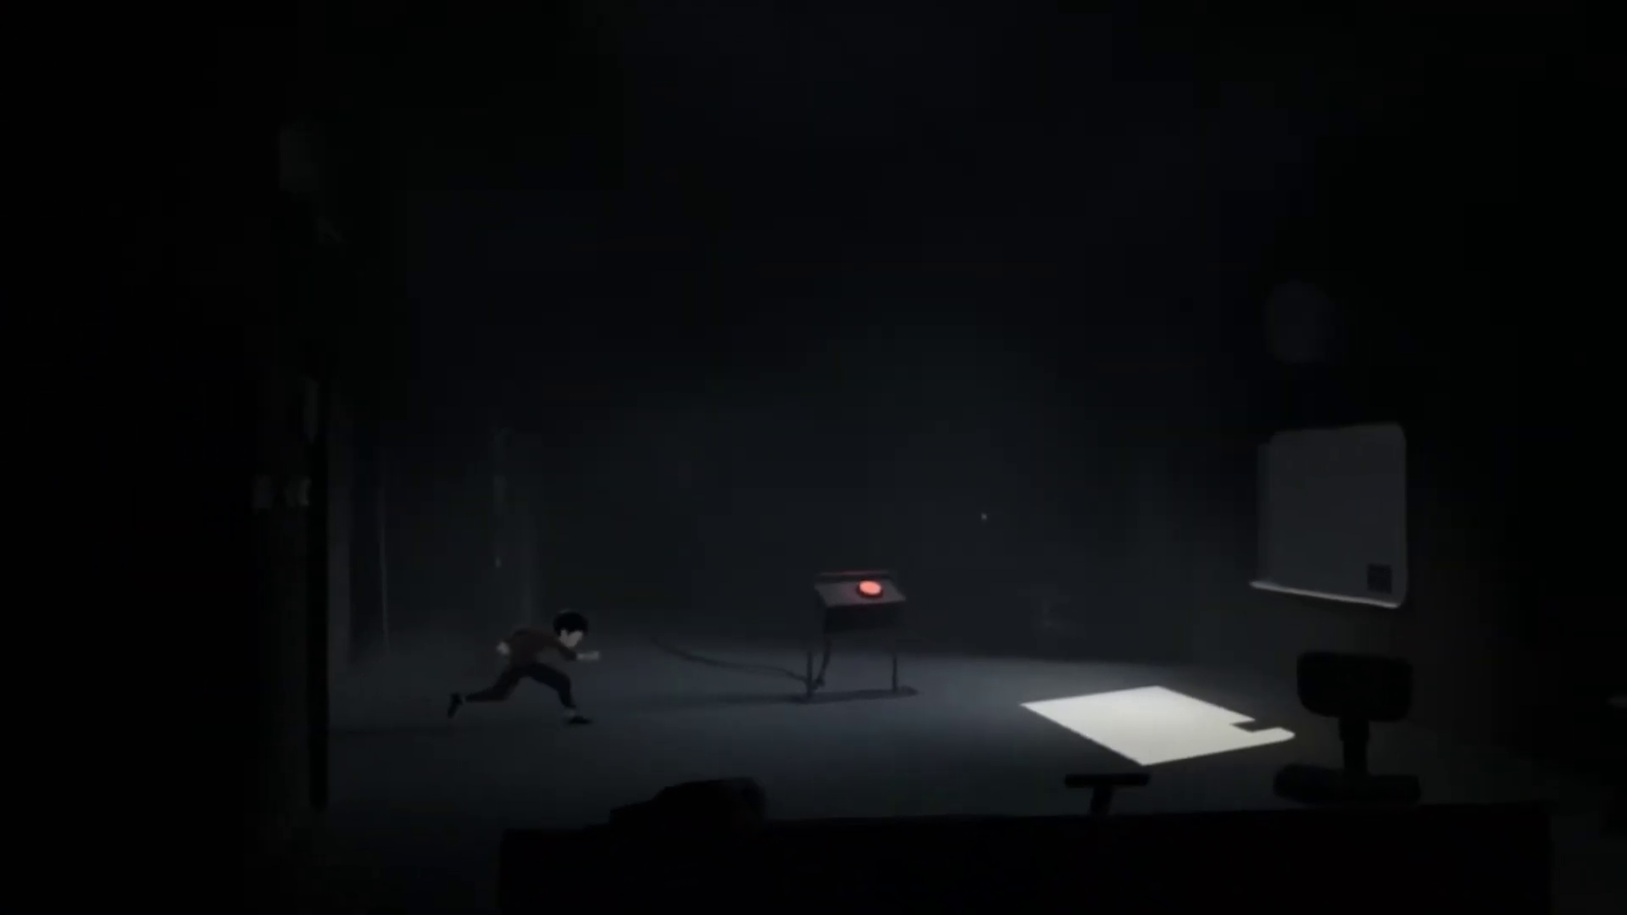
{"action": "key", "text": "Right"}
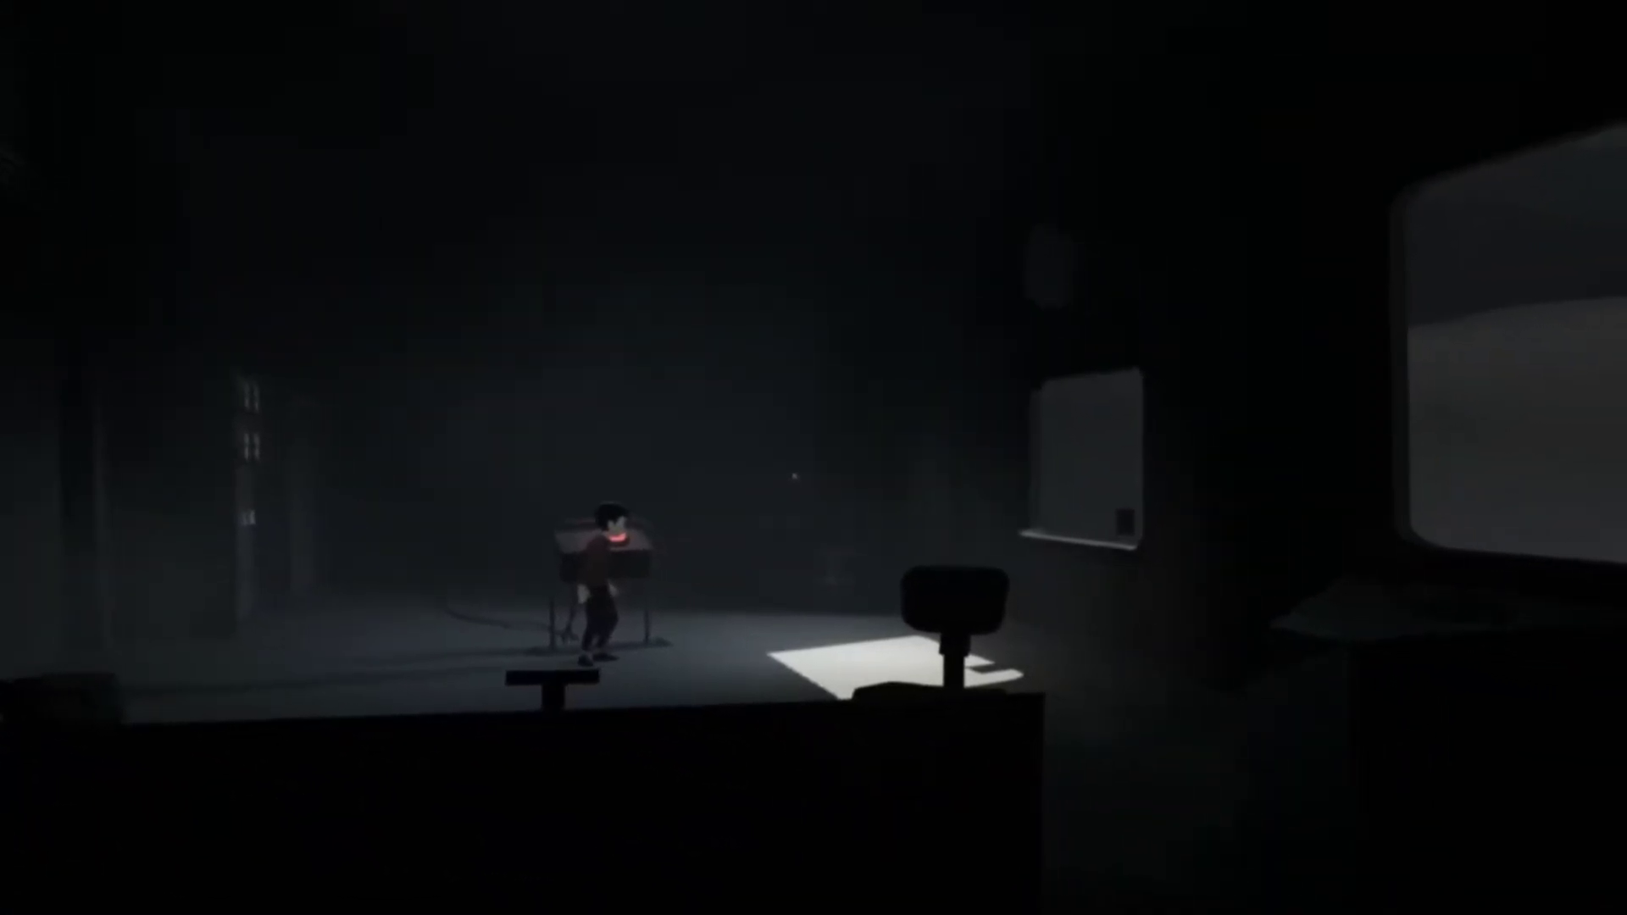
{"action": "key", "text": "Right"}
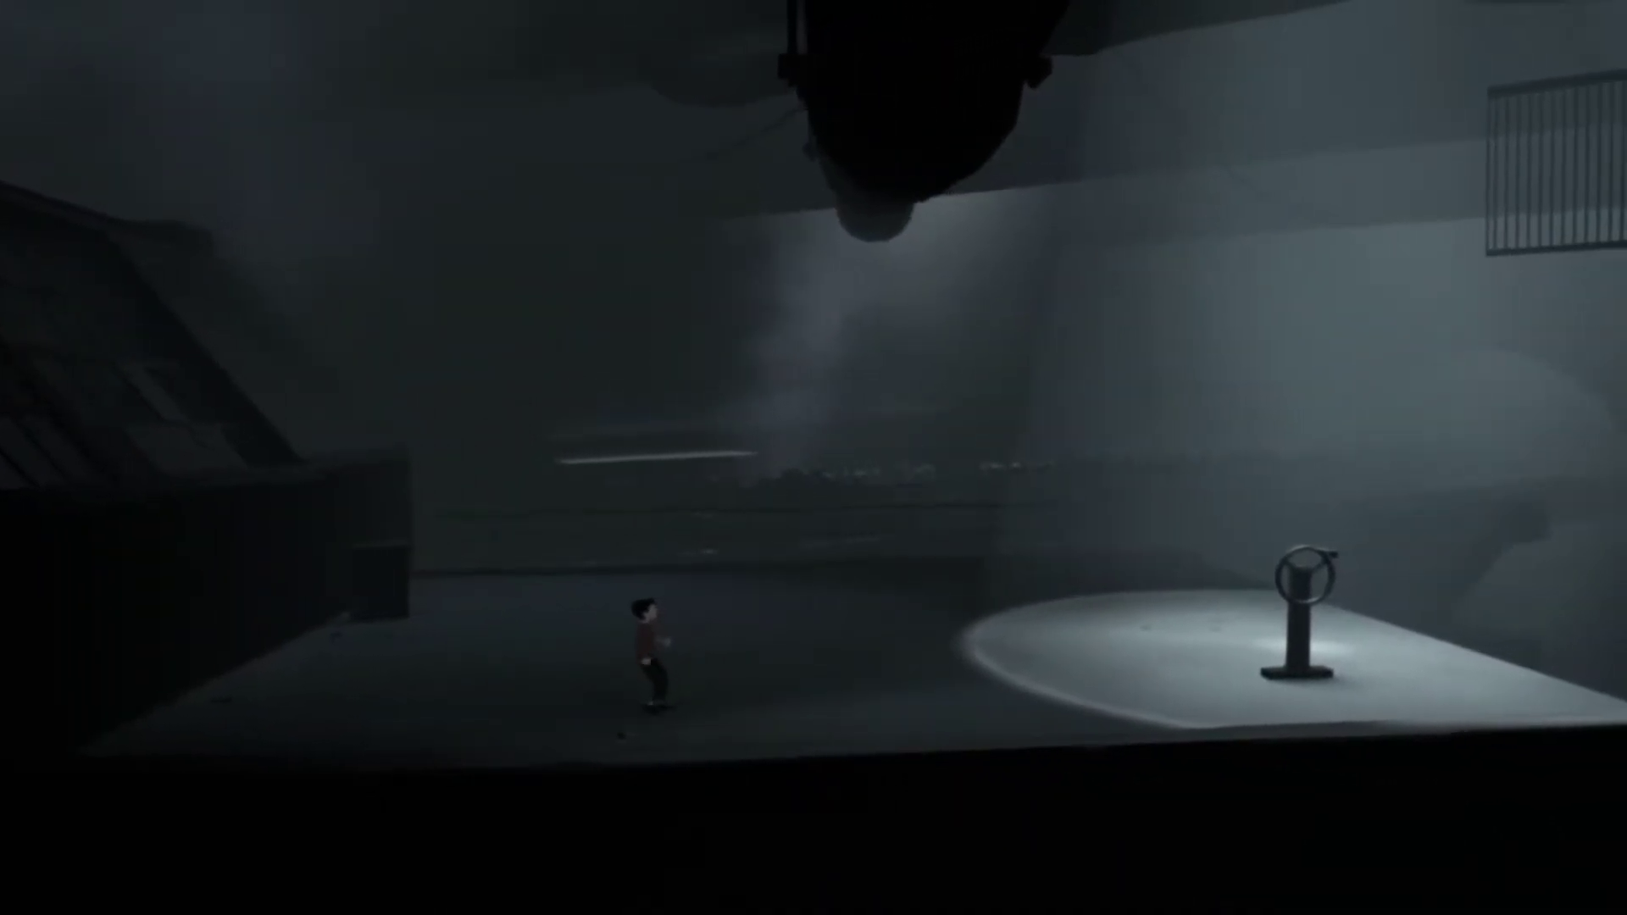
{"action": "key", "text": "Right"}
{"action": "key", "text": "Right"}
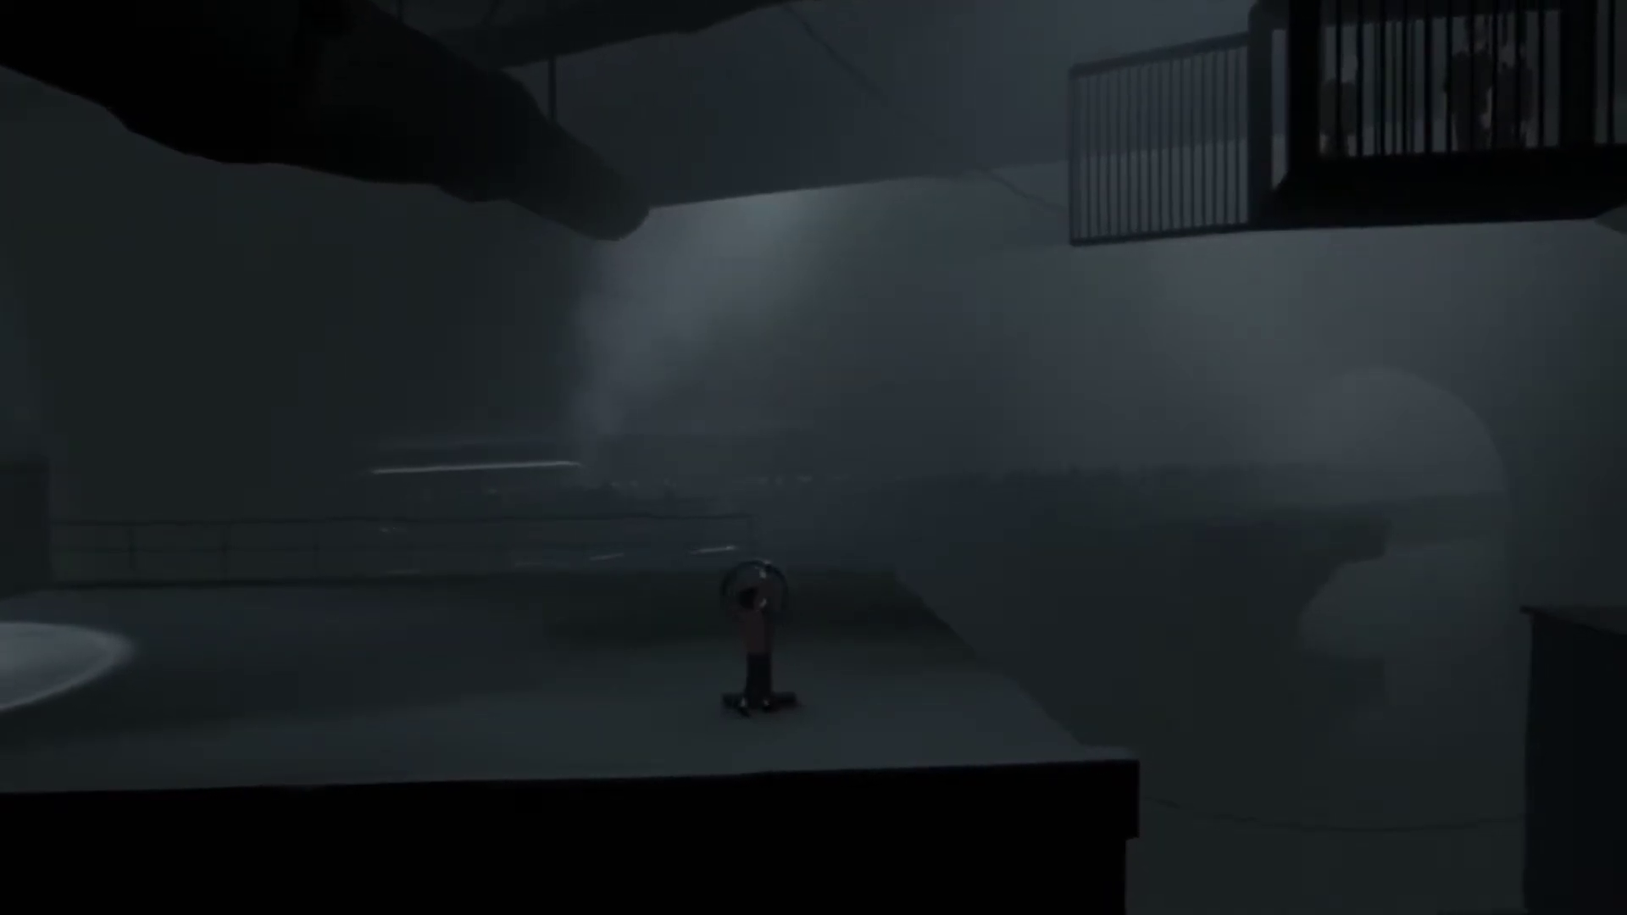
{"action": "key", "text": "Left"}
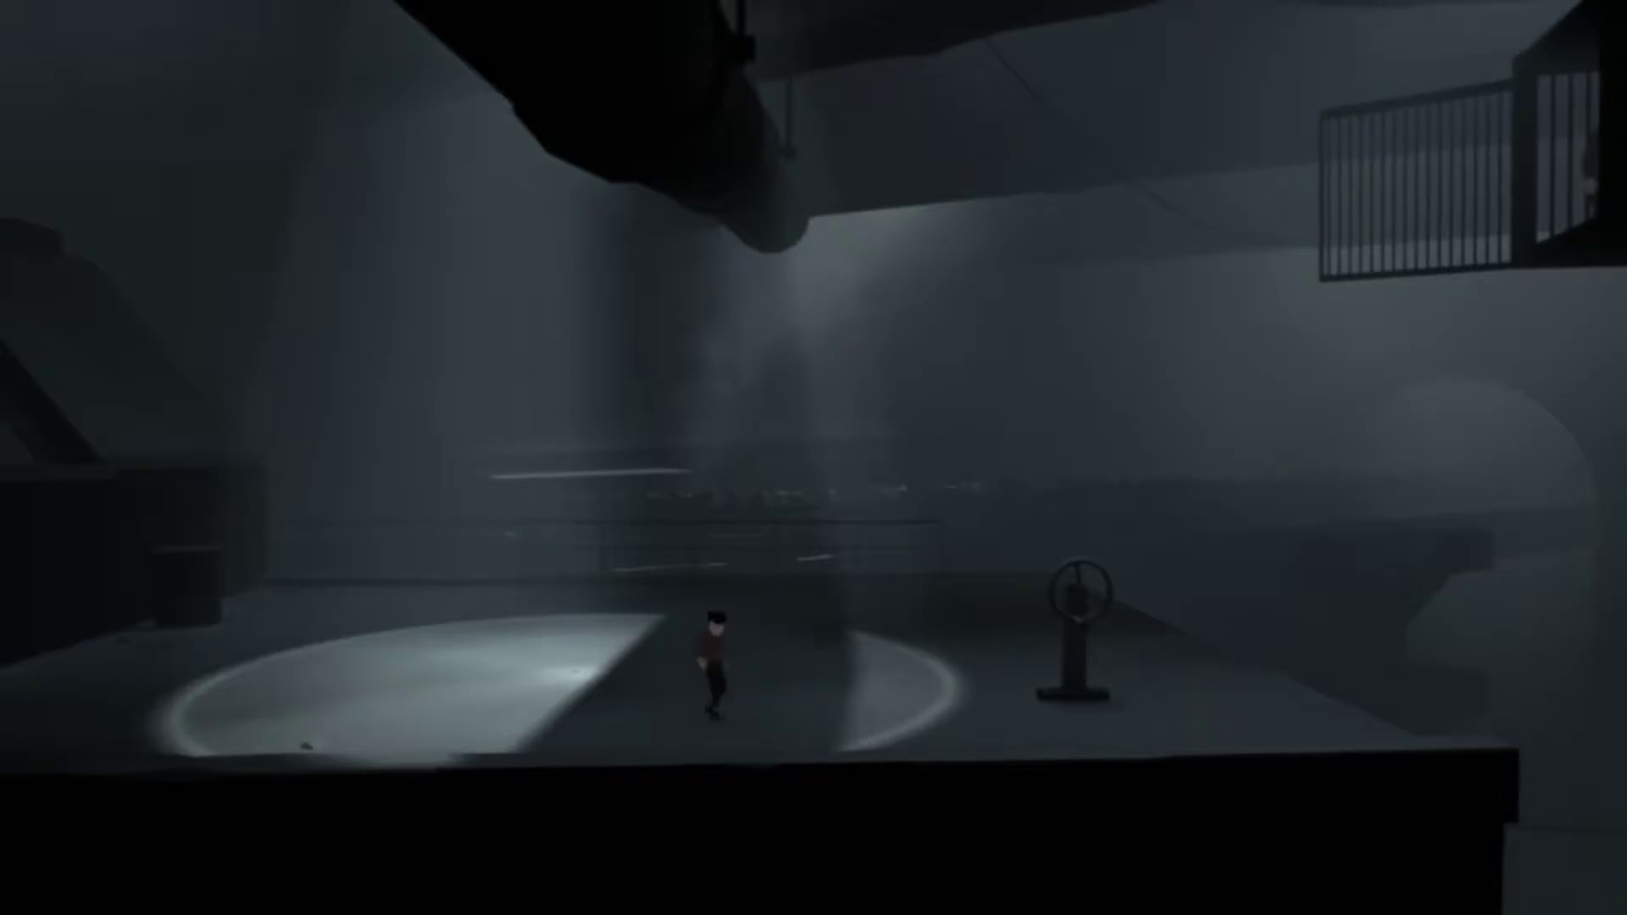
{"action": "key", "text": "Left"}
{"action": "key", "text": "Right"}
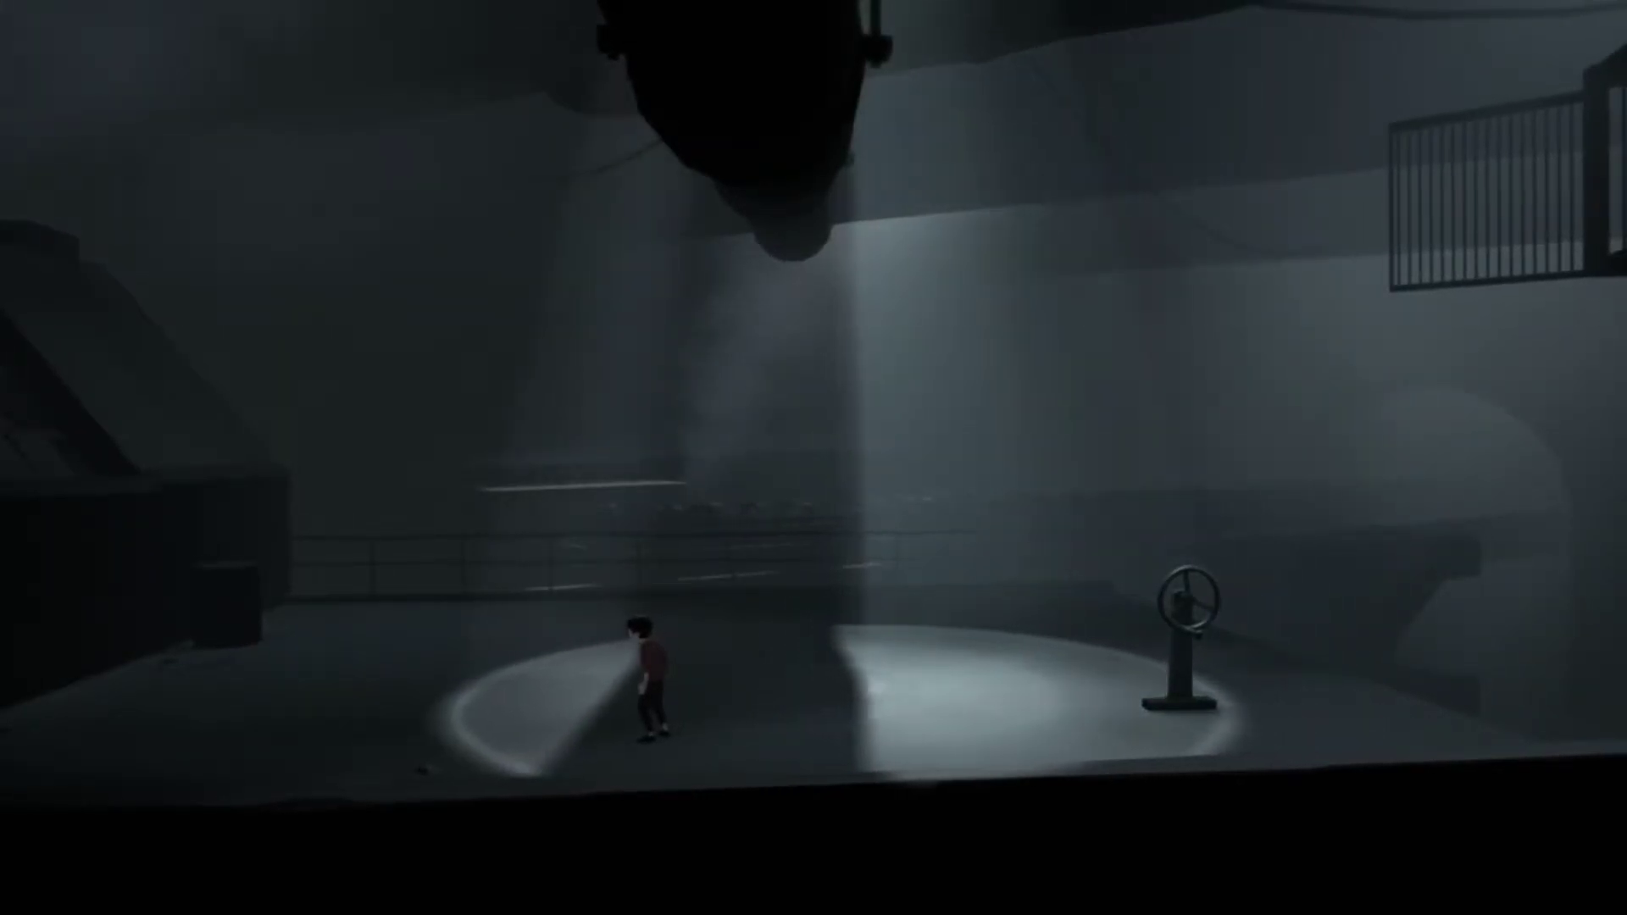
{"action": "key", "text": "Right"}
{"action": "key", "text": "Right"}
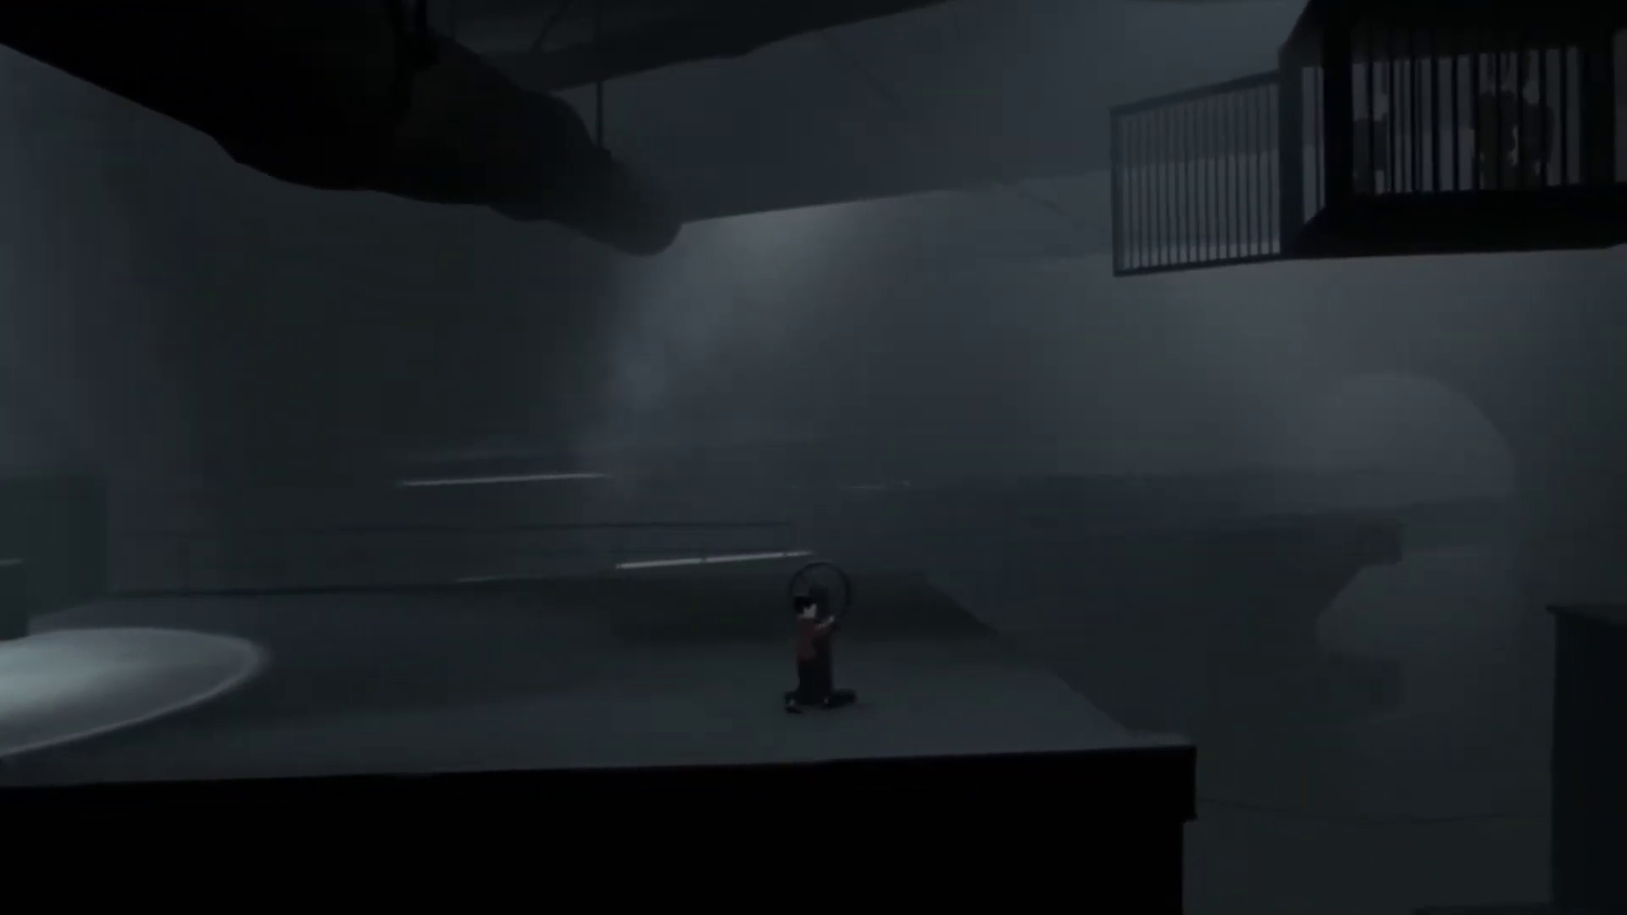
{"action": "key", "text": "Right"}
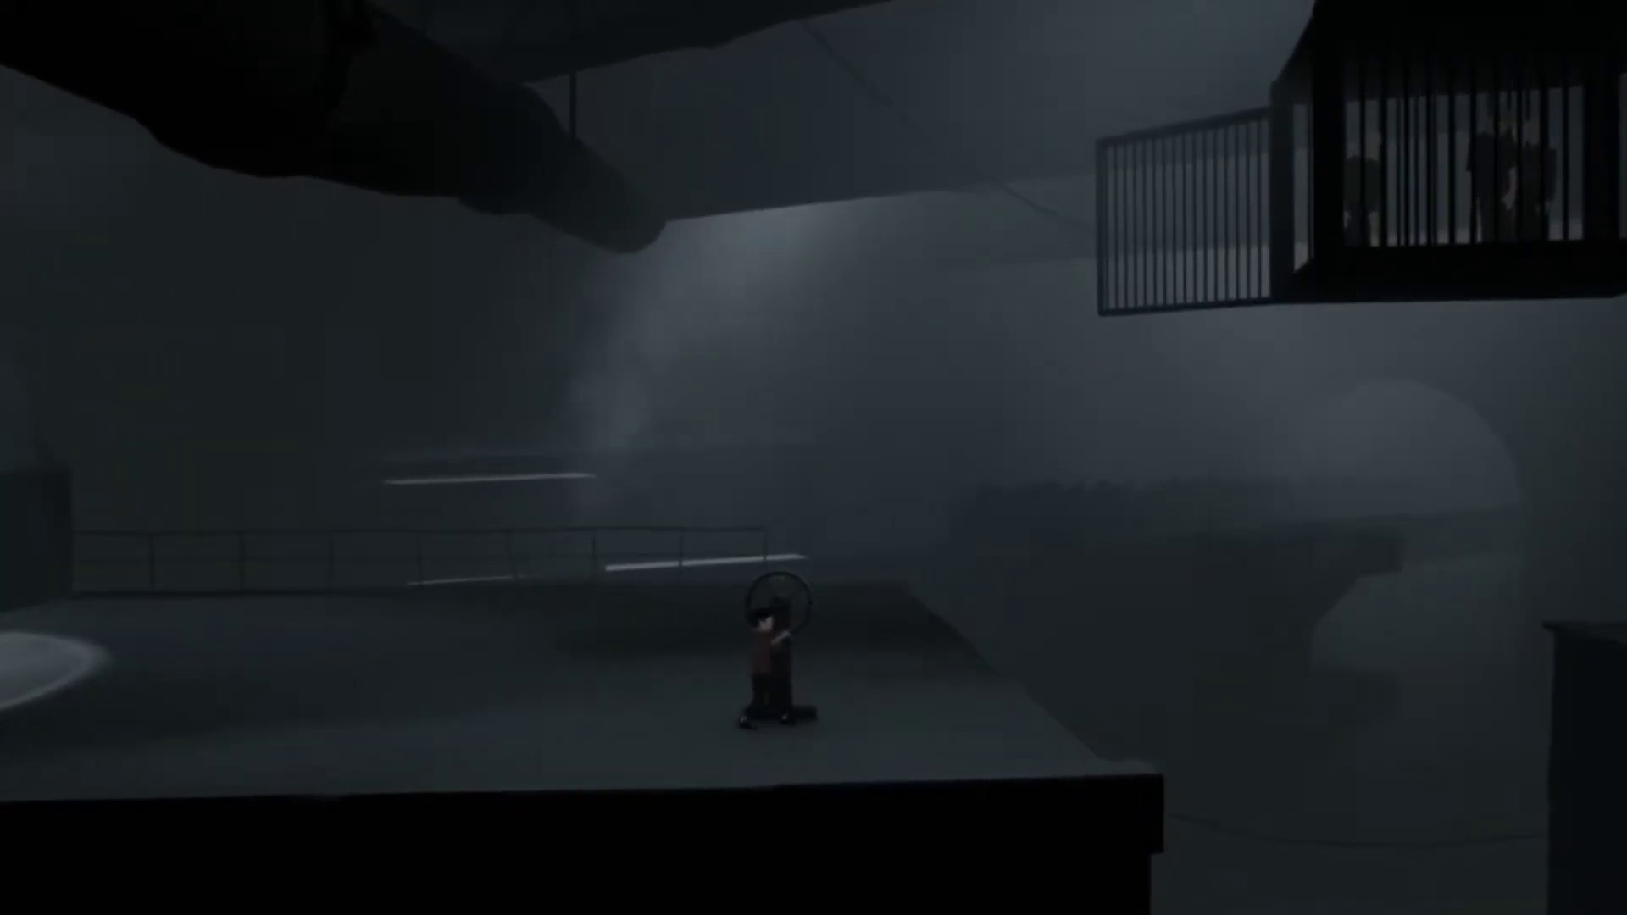
{"action": "key", "text": "Left"}
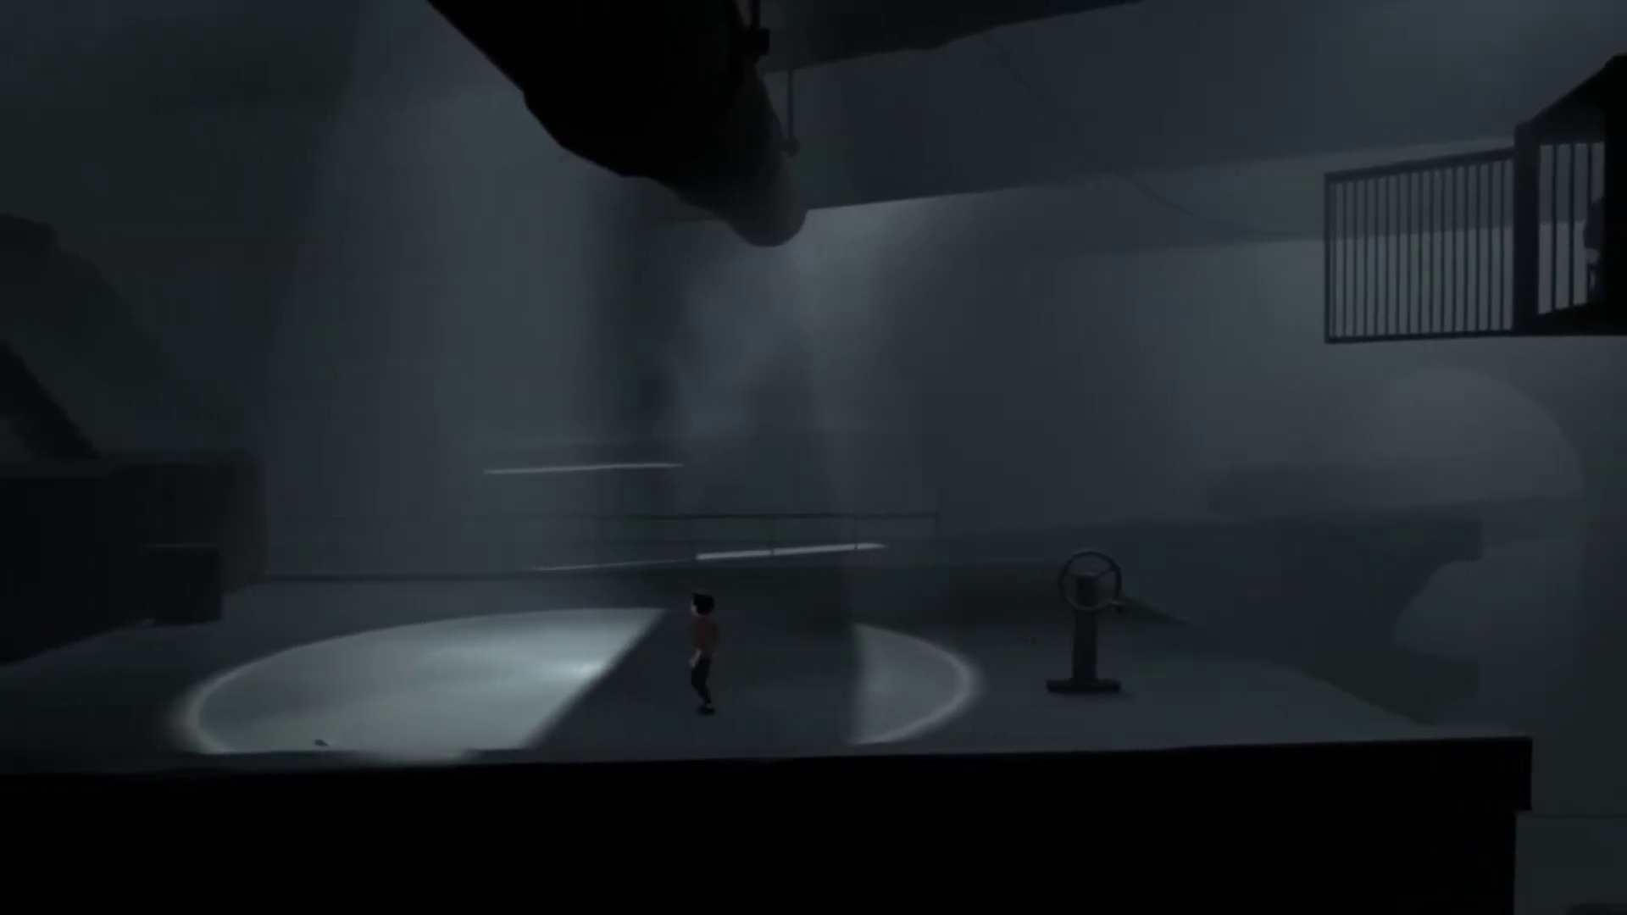
{"action": "key", "text": "Left"}
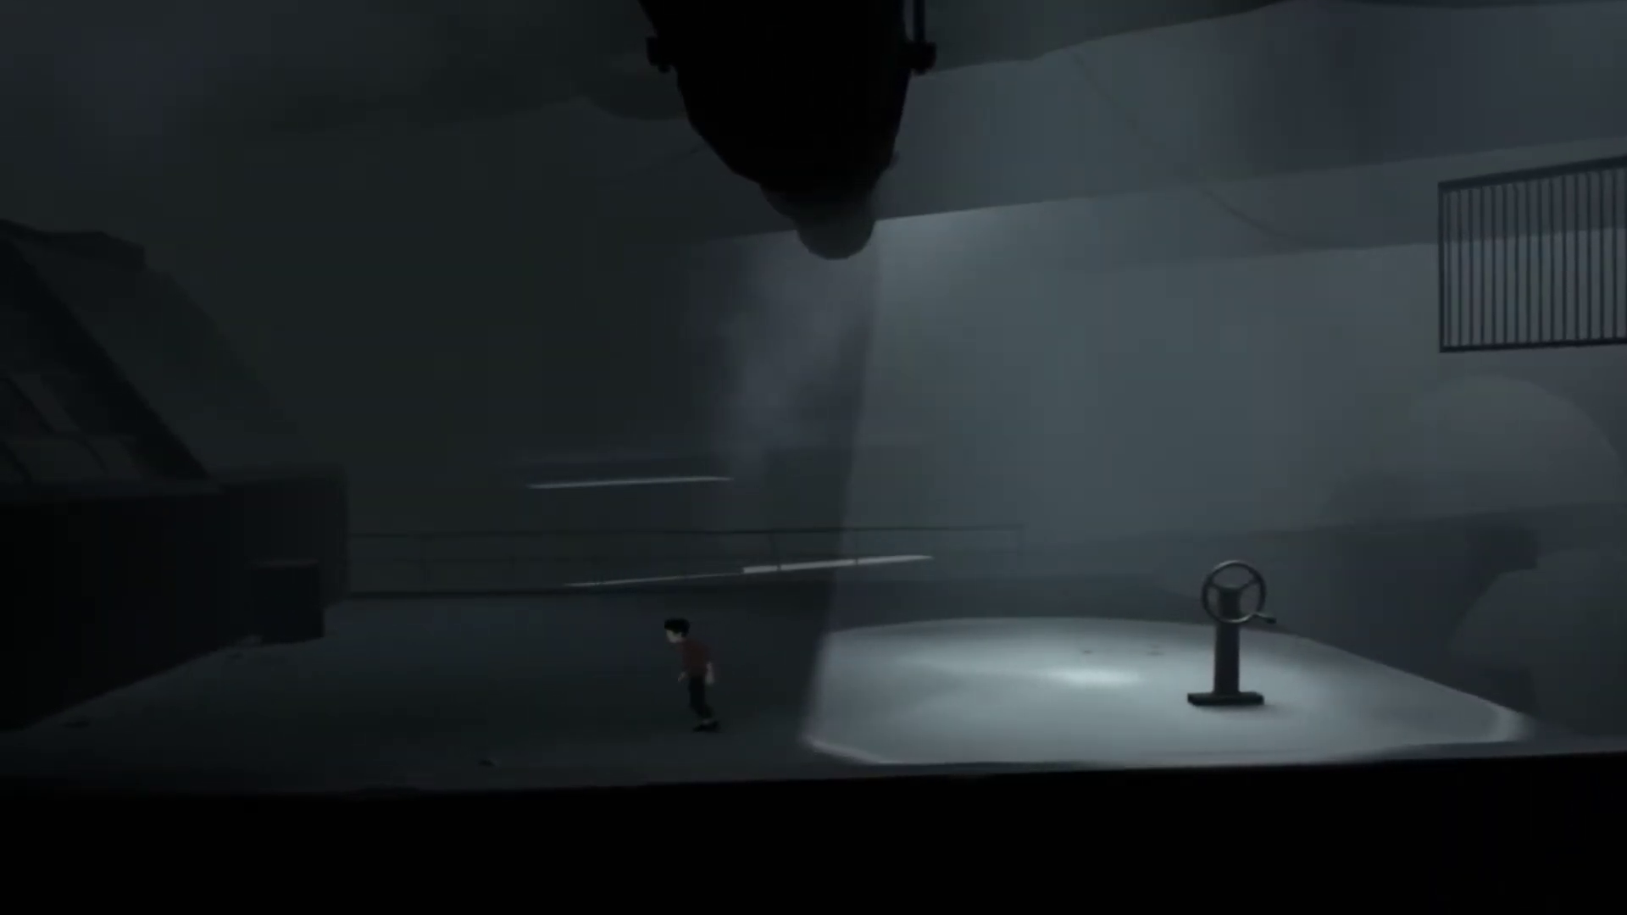
{"action": "key", "text": "Left"}
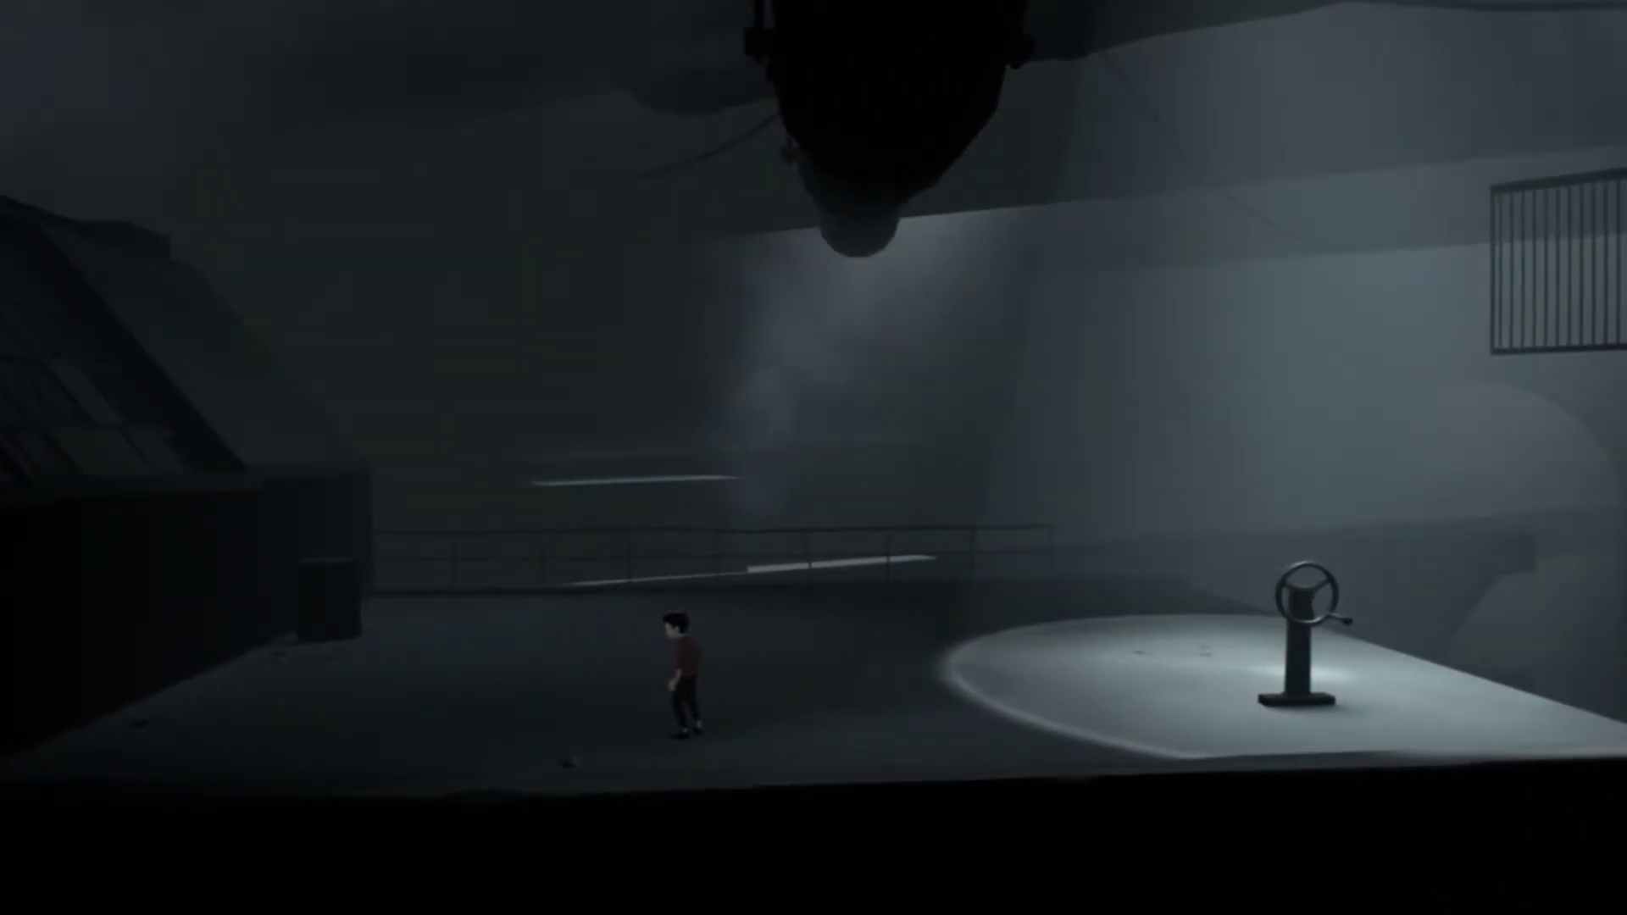
{"action": "key", "text": "Right"}
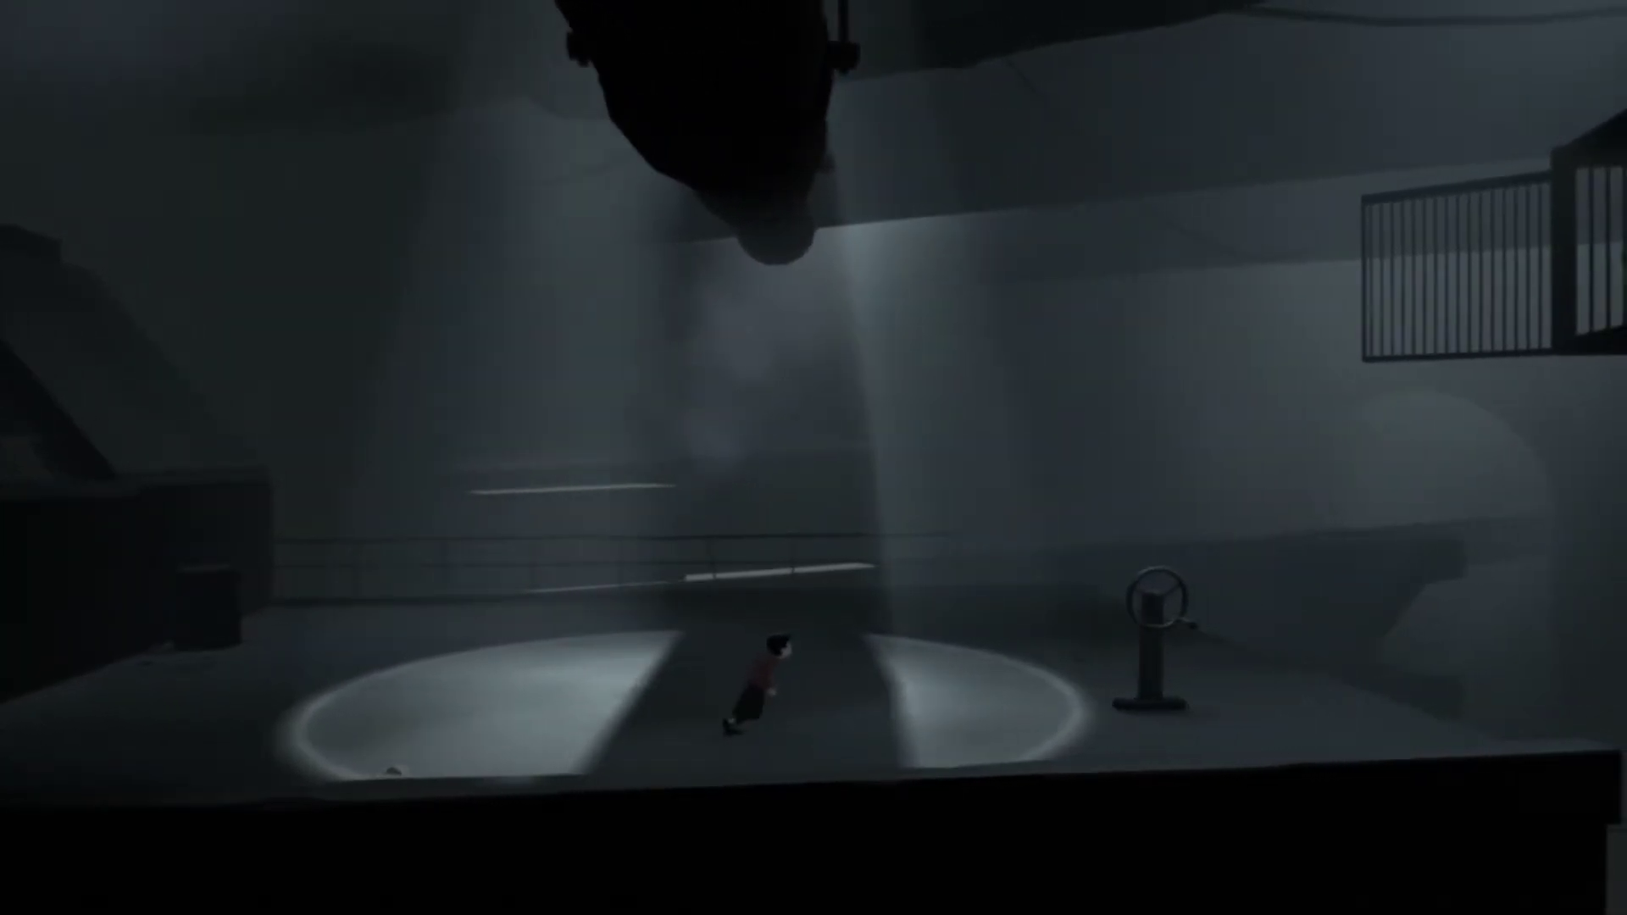
{"action": "key", "text": "Right"}
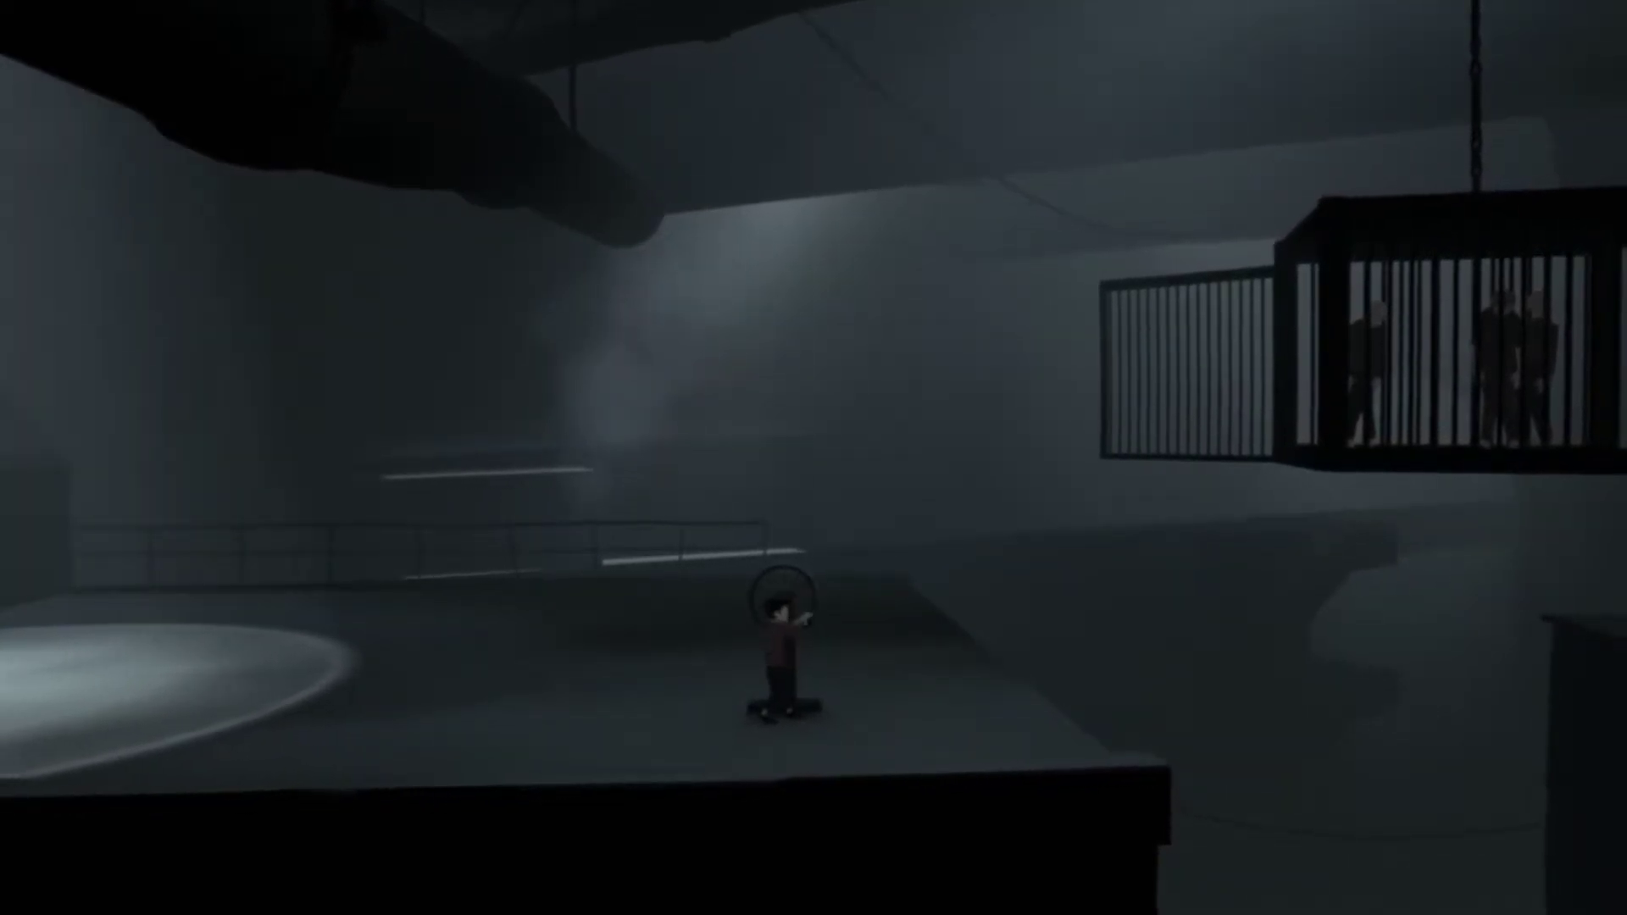
{"action": "key", "text": "Left"}
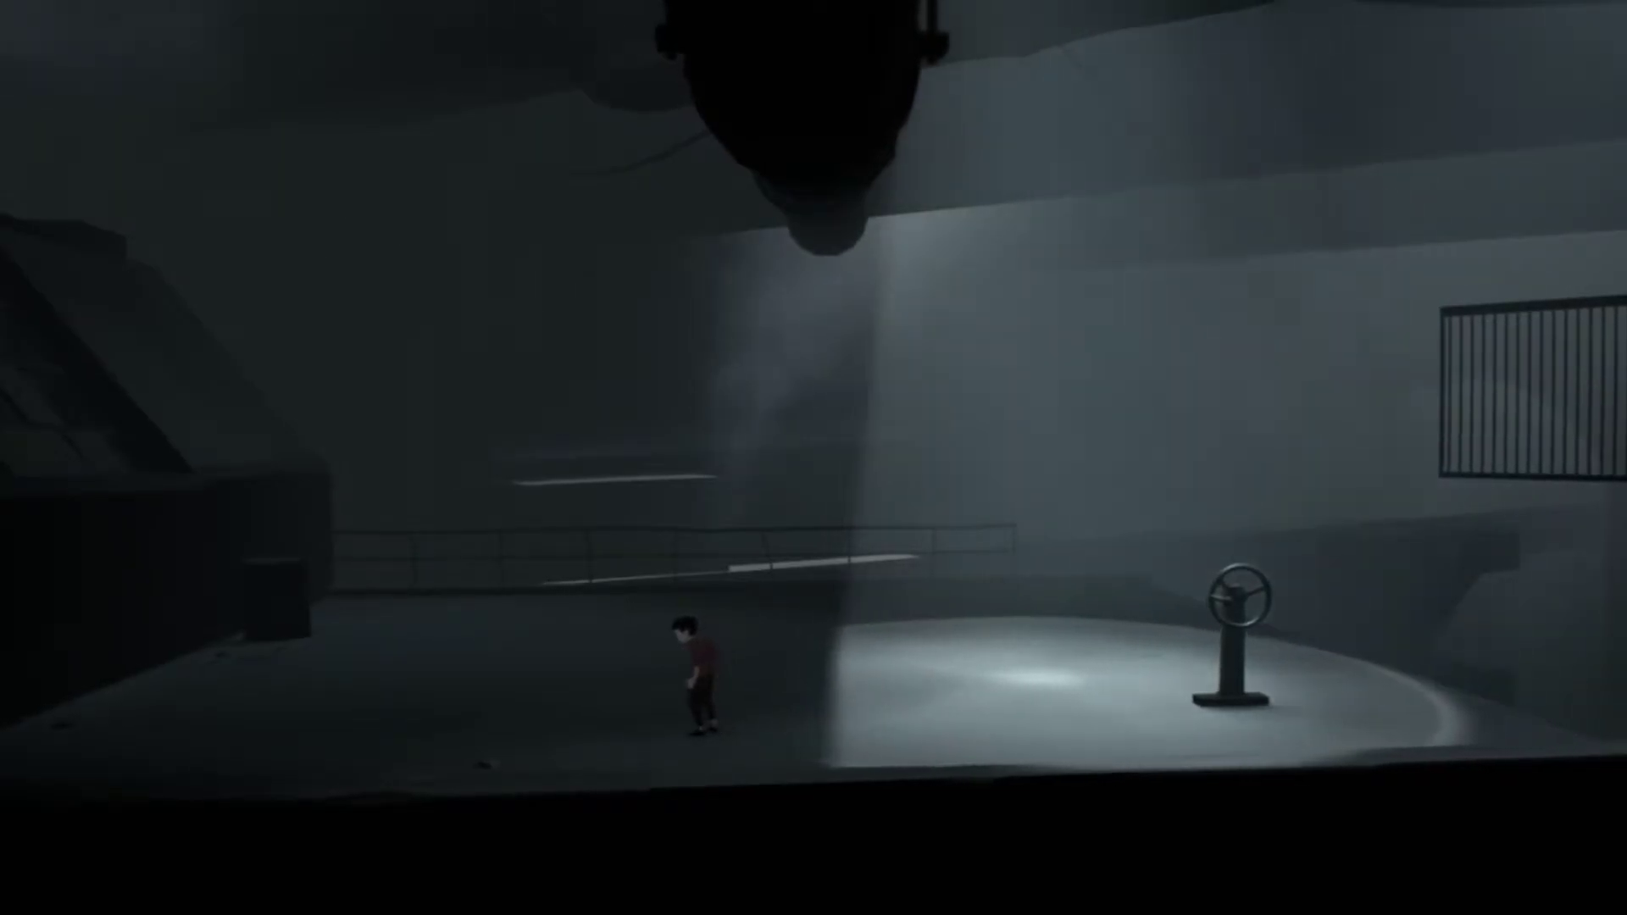
{"action": "key", "text": "Right"}
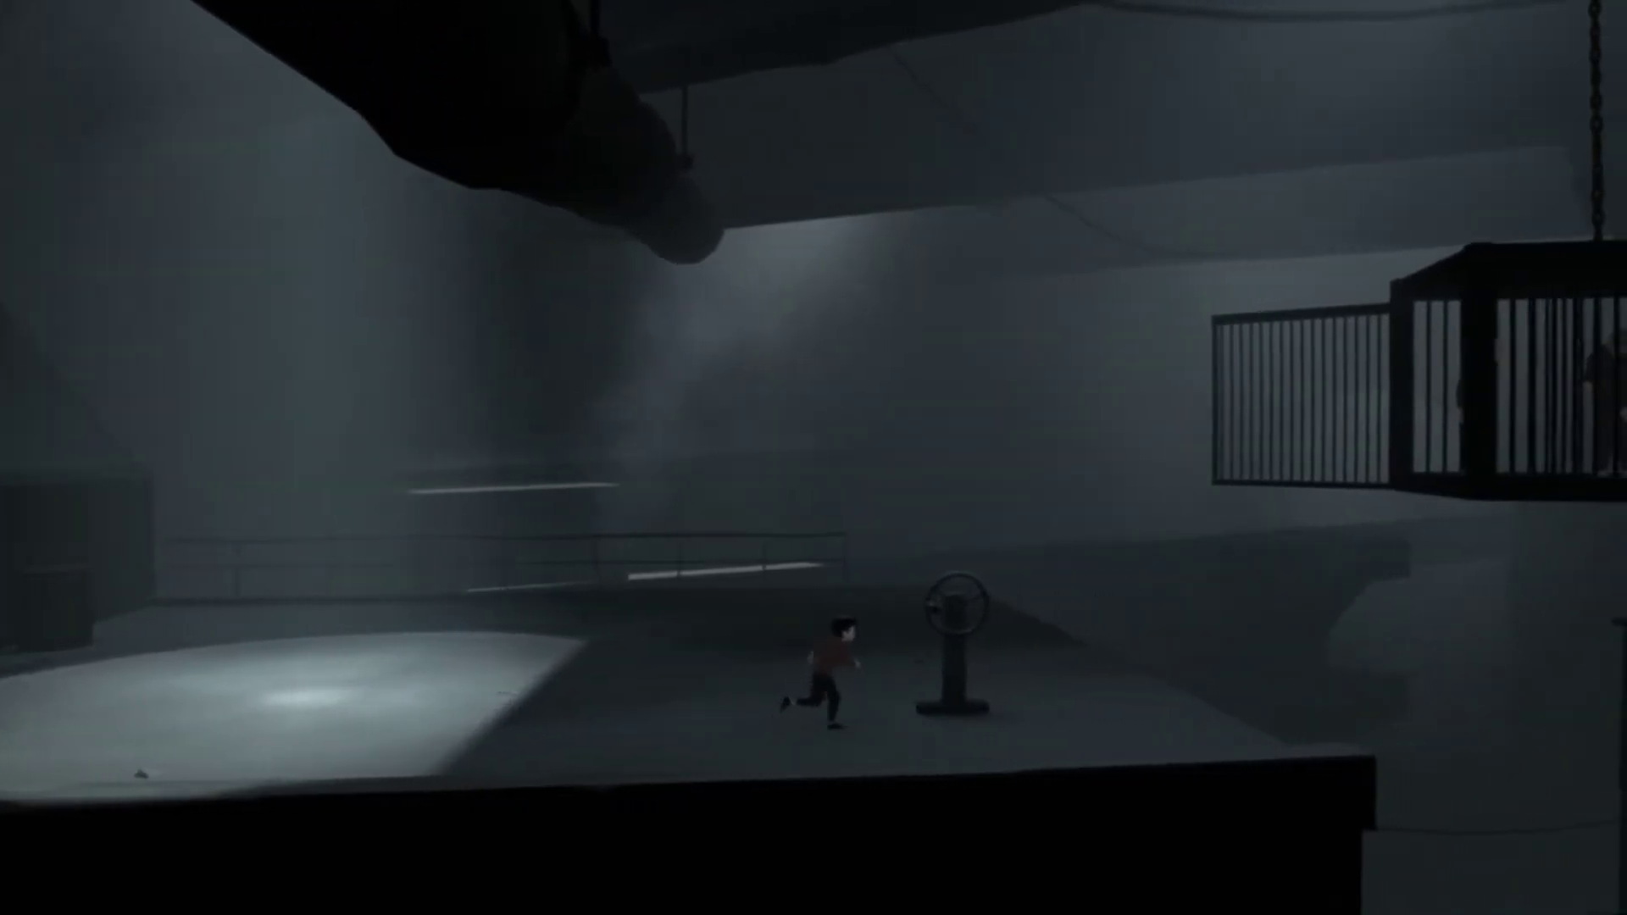
{"action": "key", "text": "ctrl"}
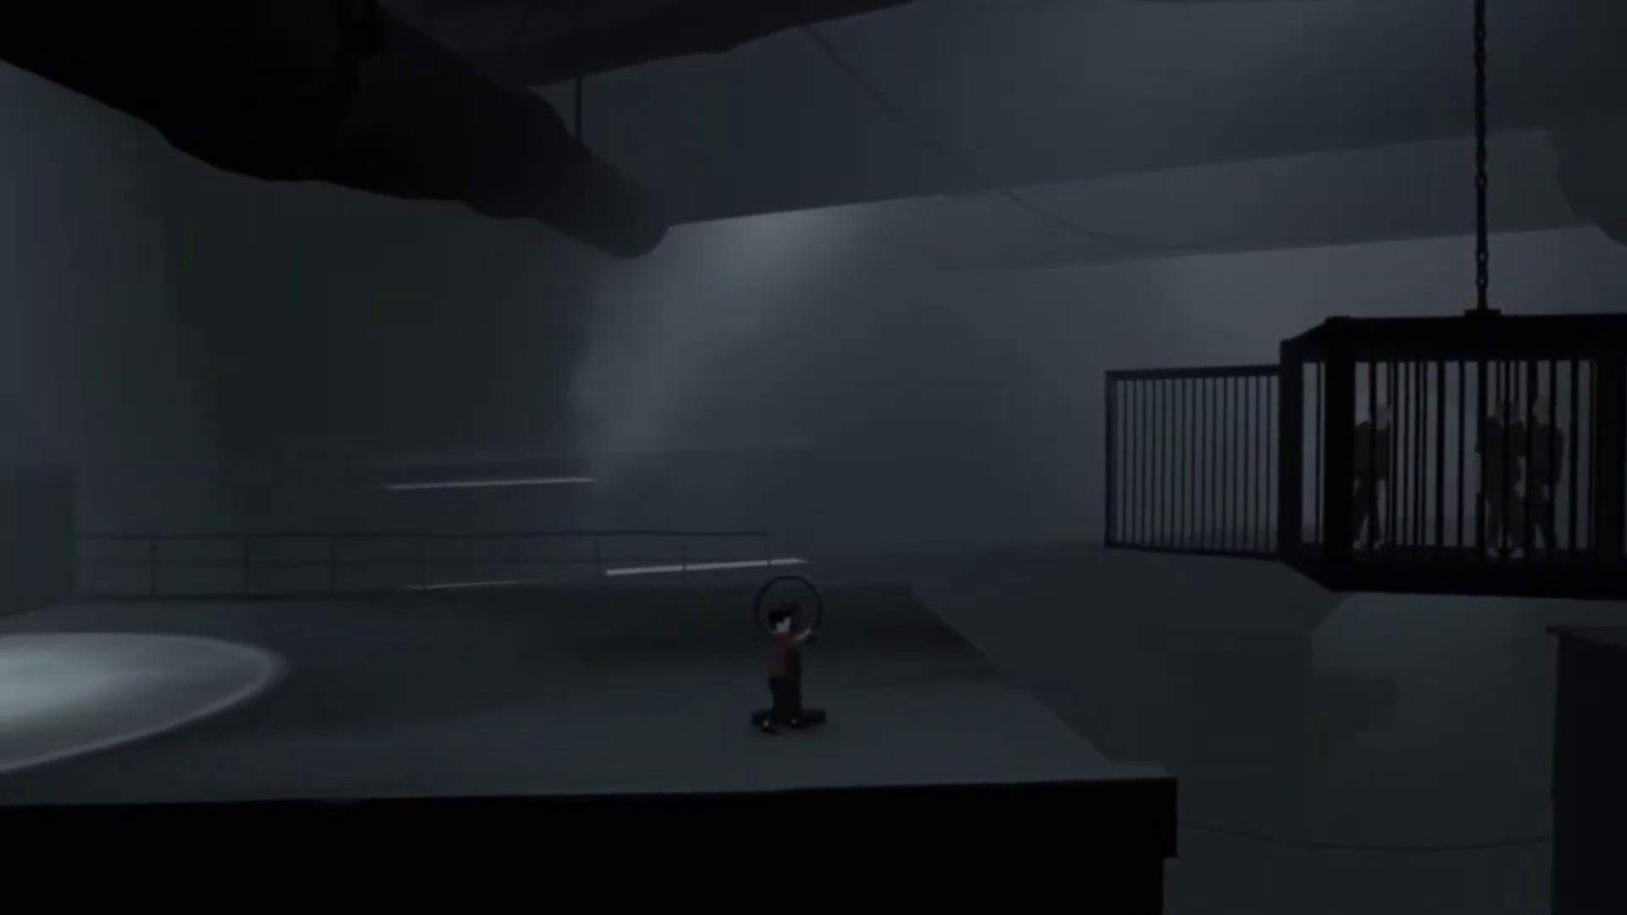
{"action": "key", "text": "Left"}
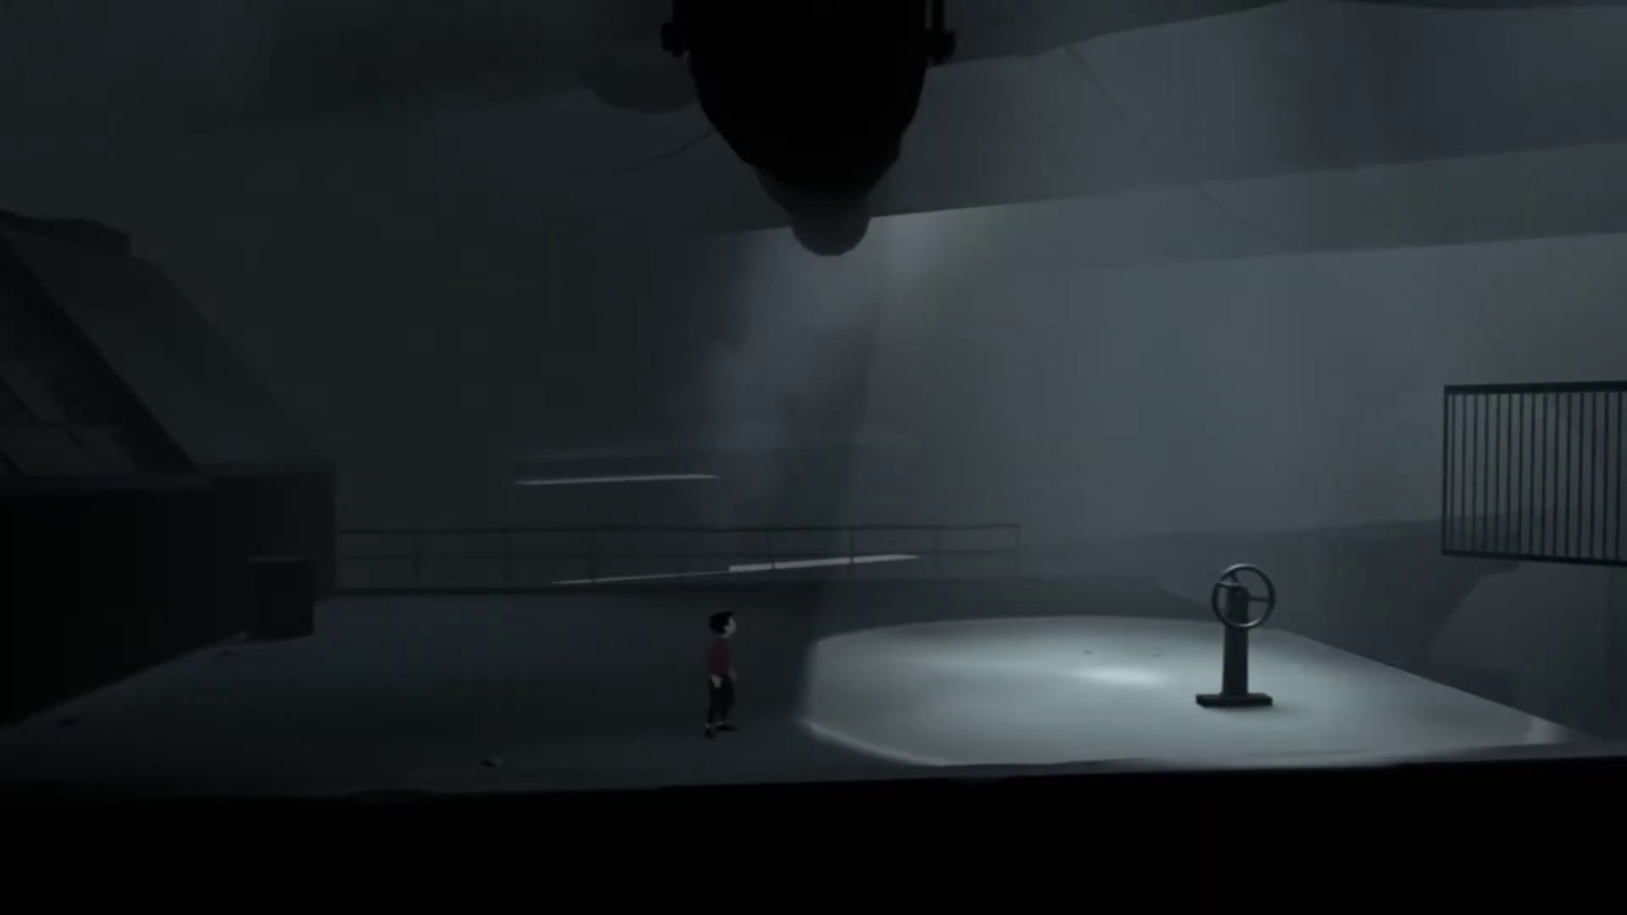
{"action": "key", "text": "Right"}
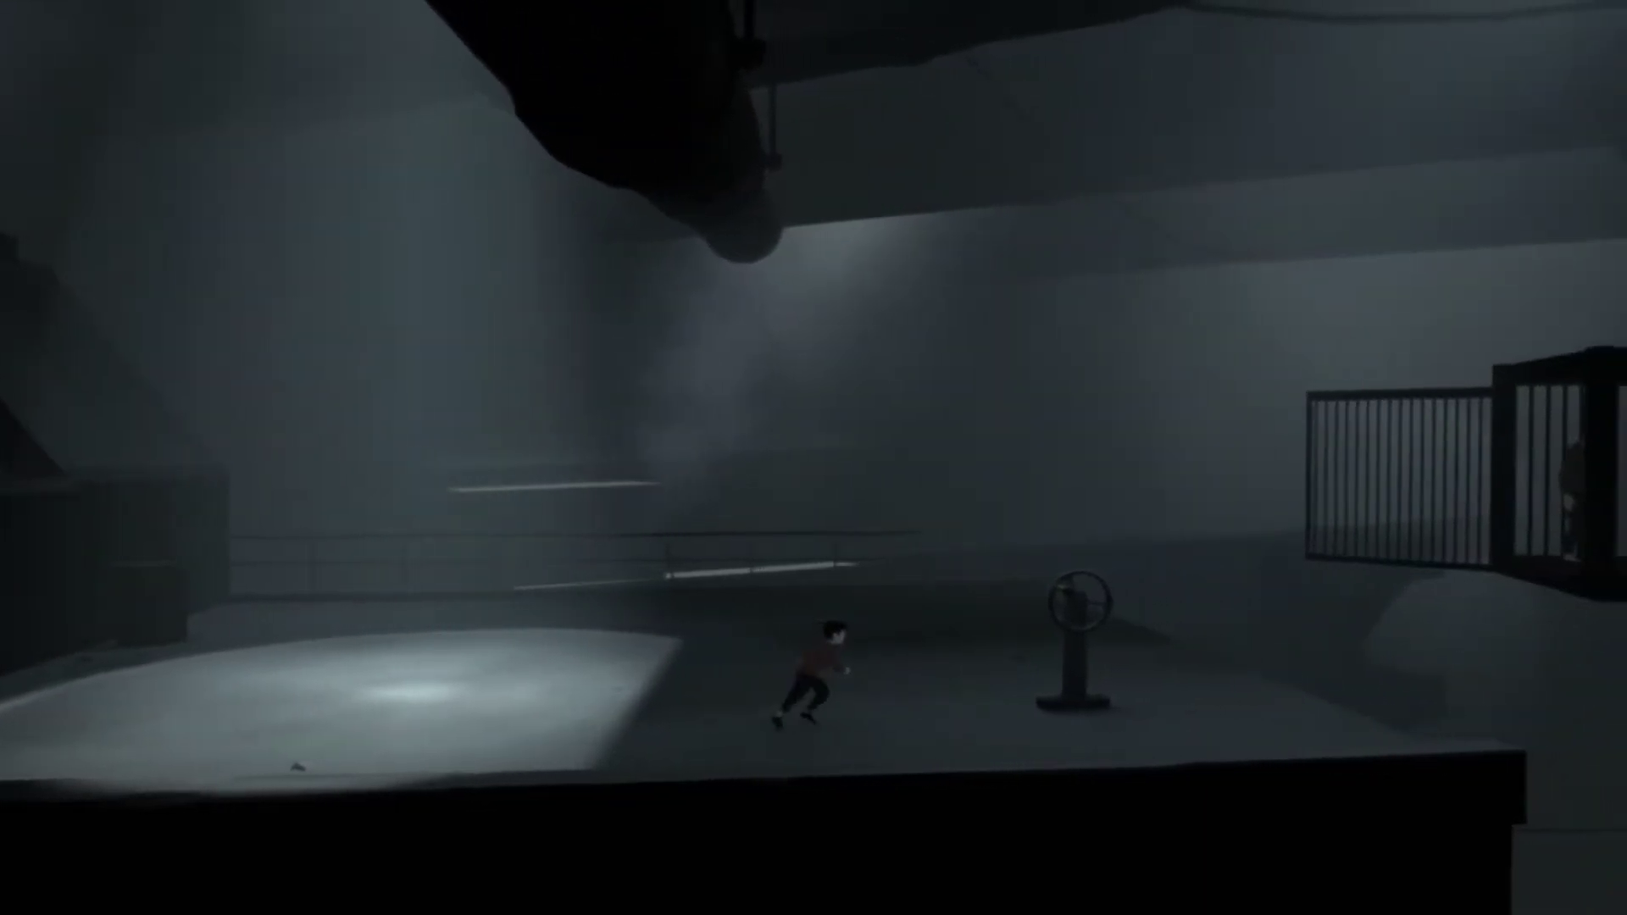
{"action": "key", "text": "Right"}
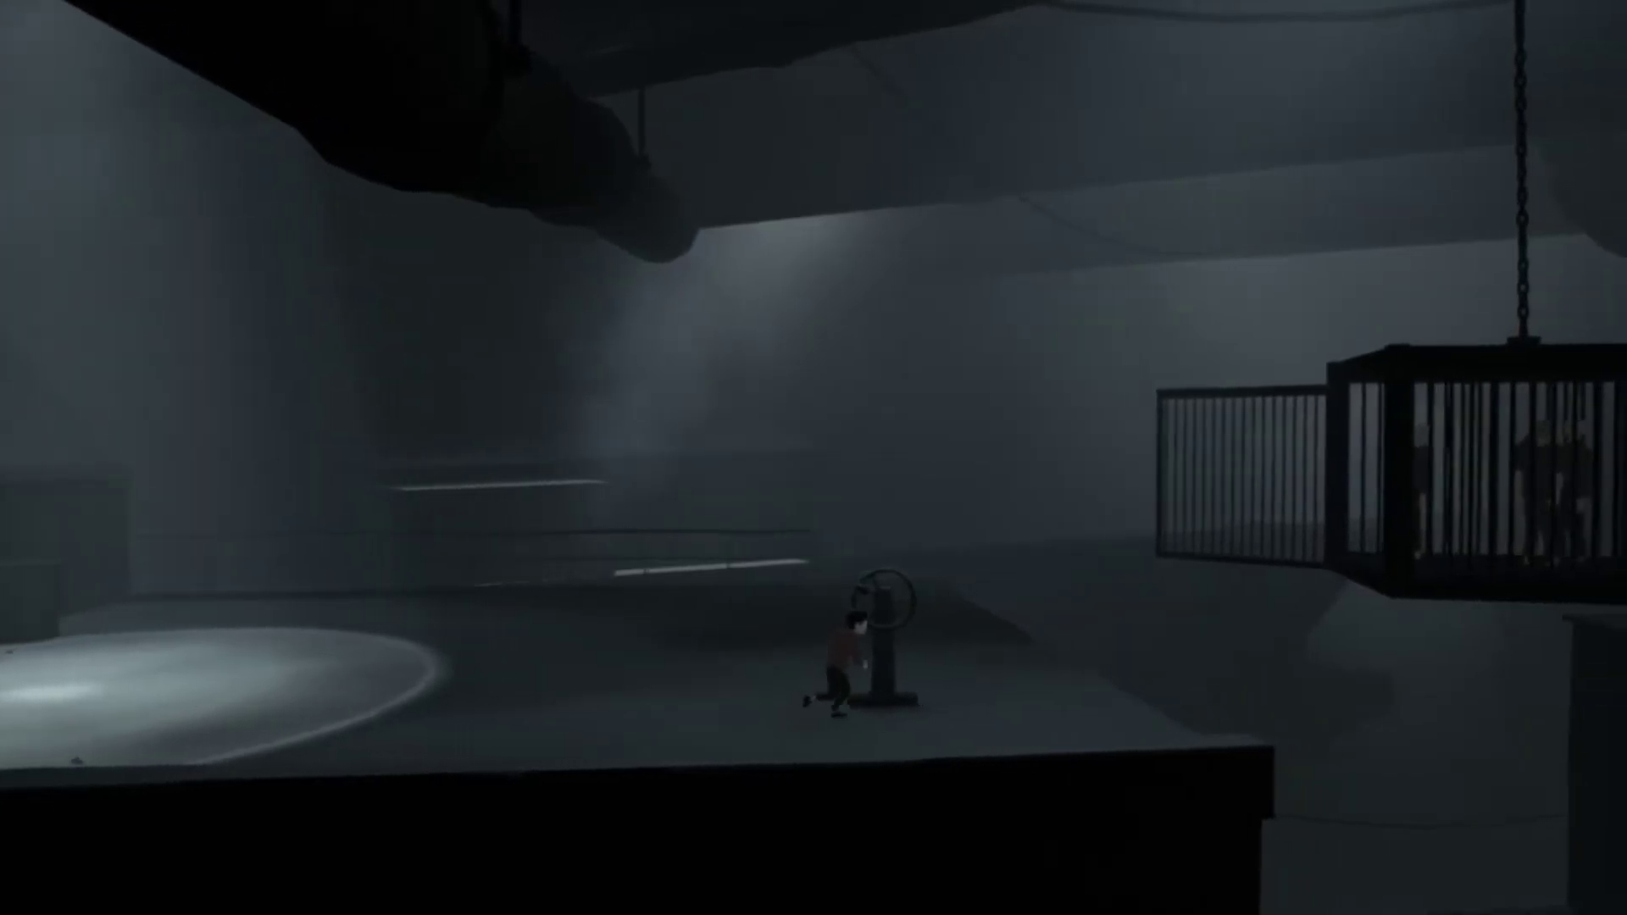
{"action": "key", "text": "ctrl"}
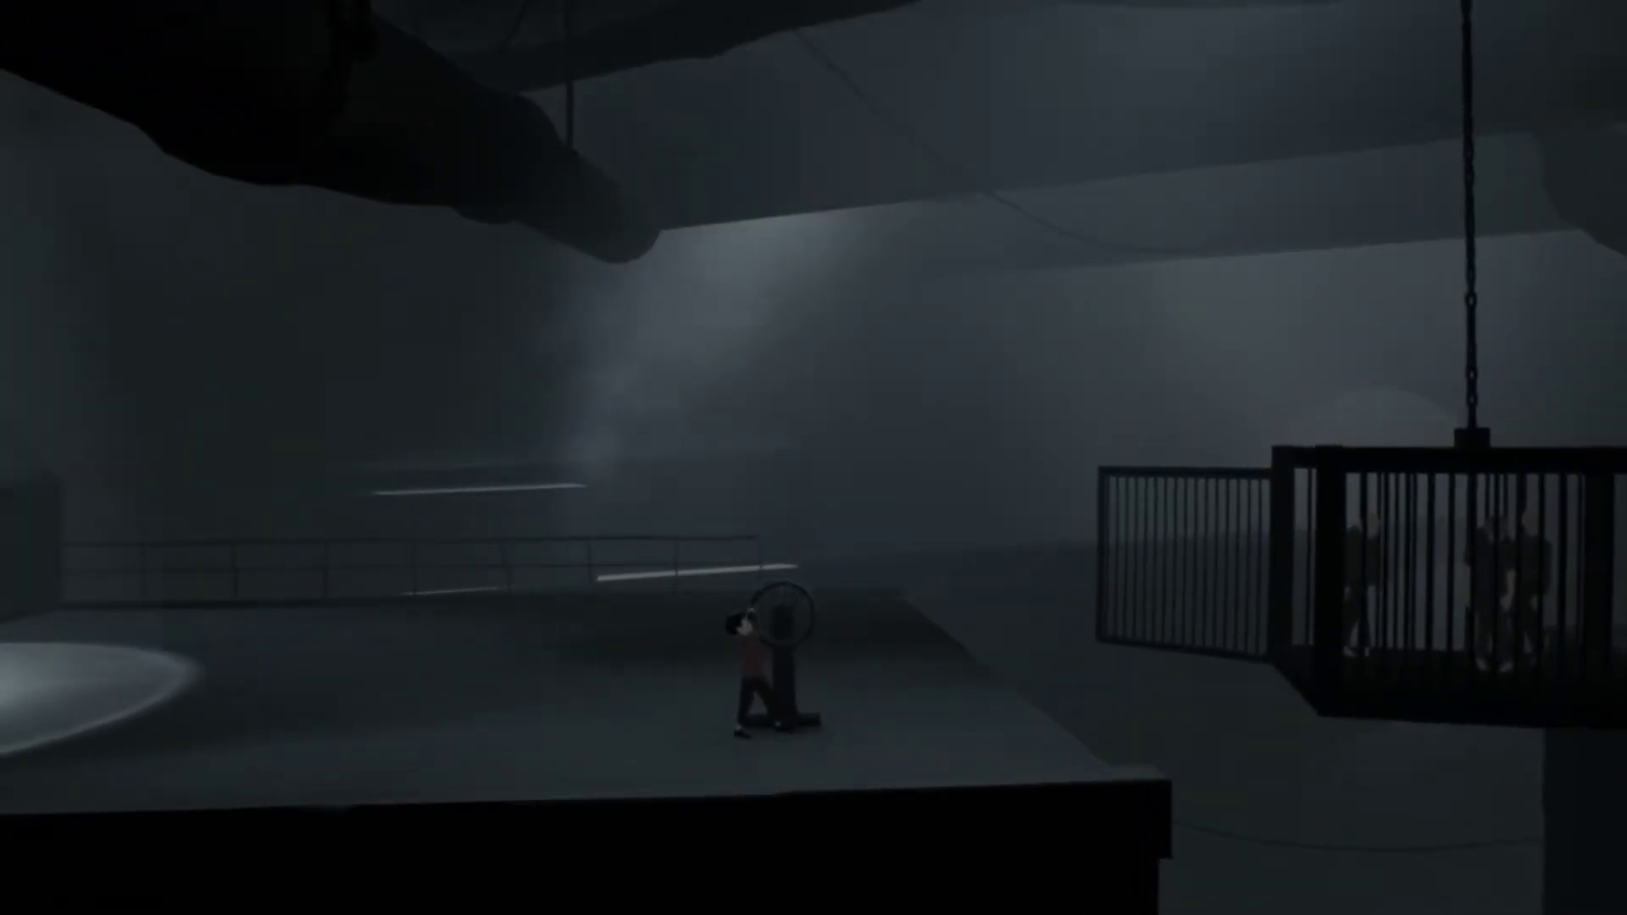
{"action": "key", "text": "Left"}
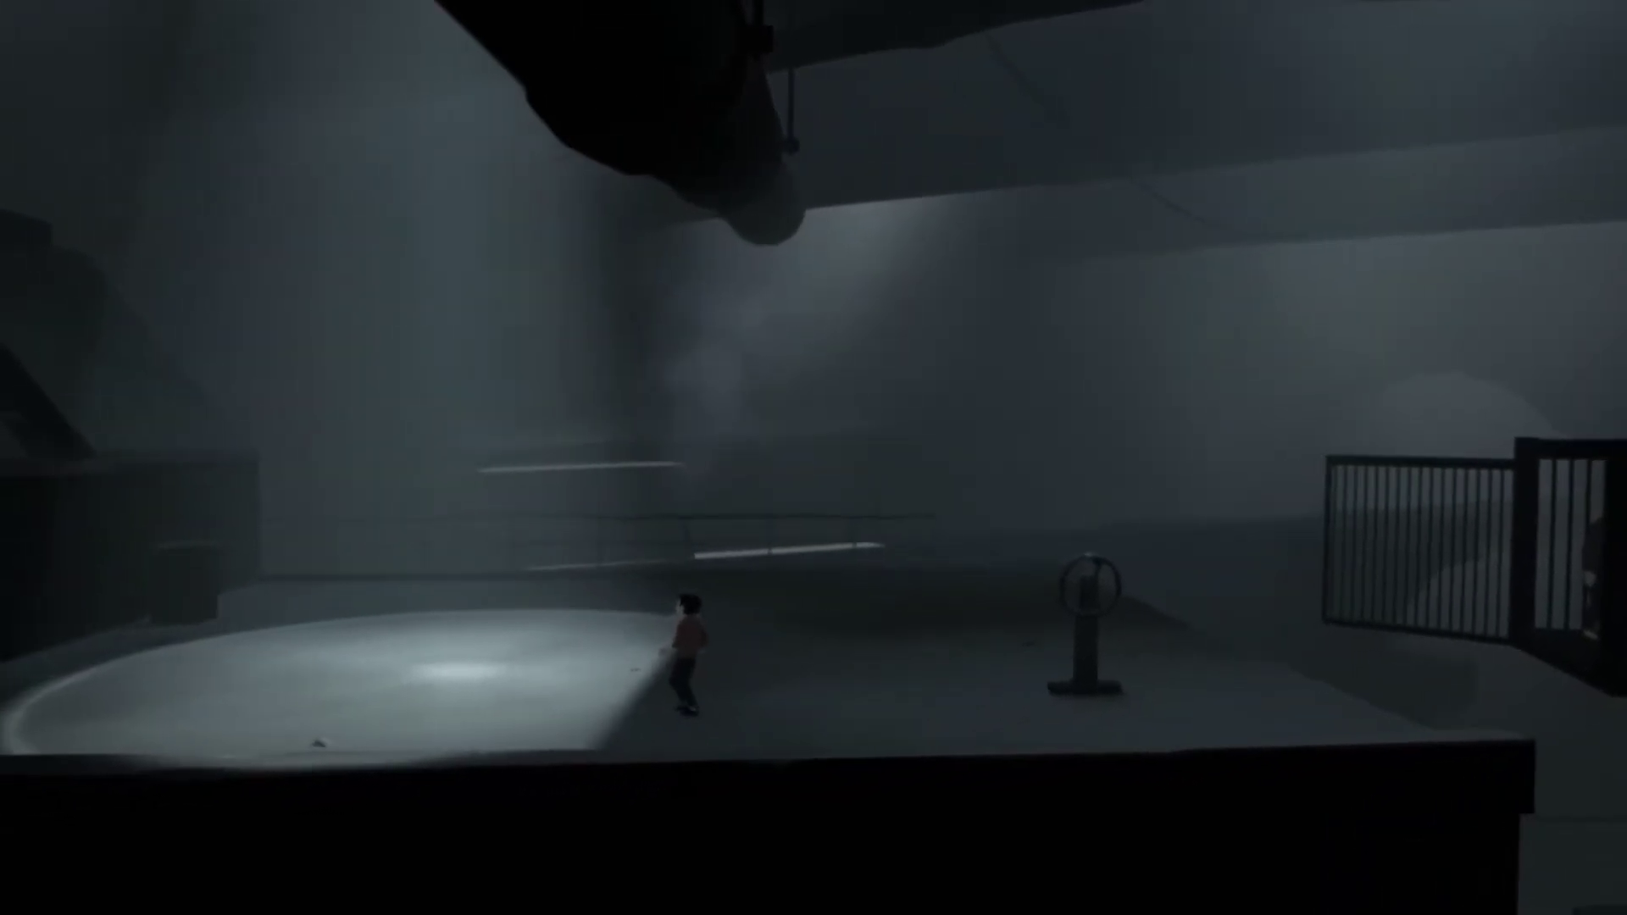
{"action": "key", "text": "Left"}
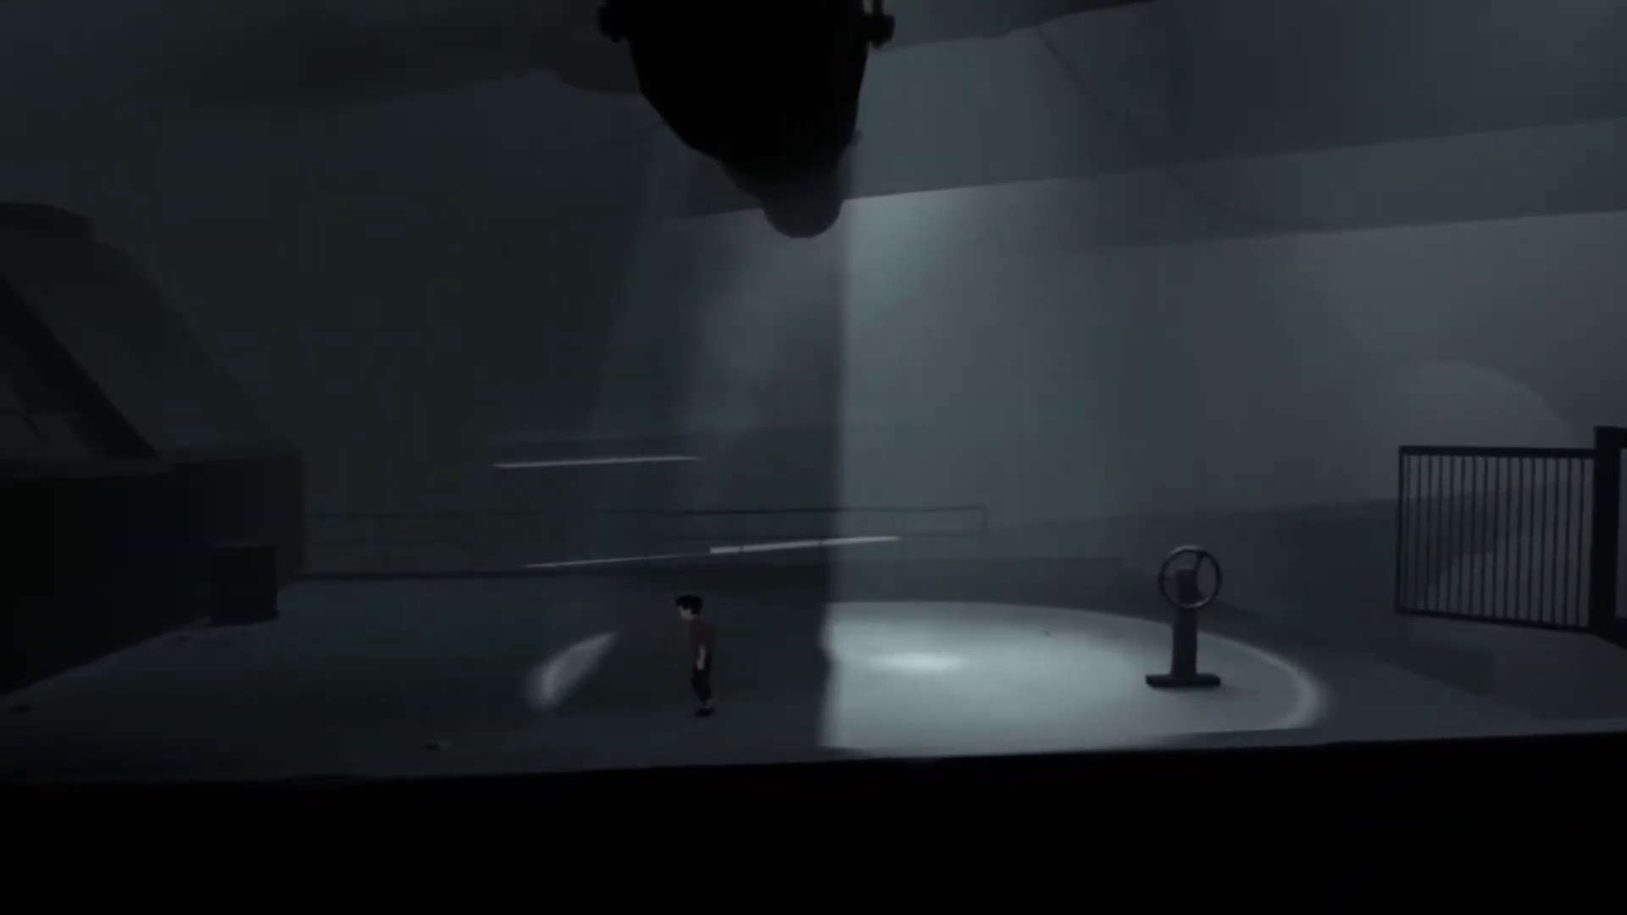
{"action": "key", "text": "Left"}
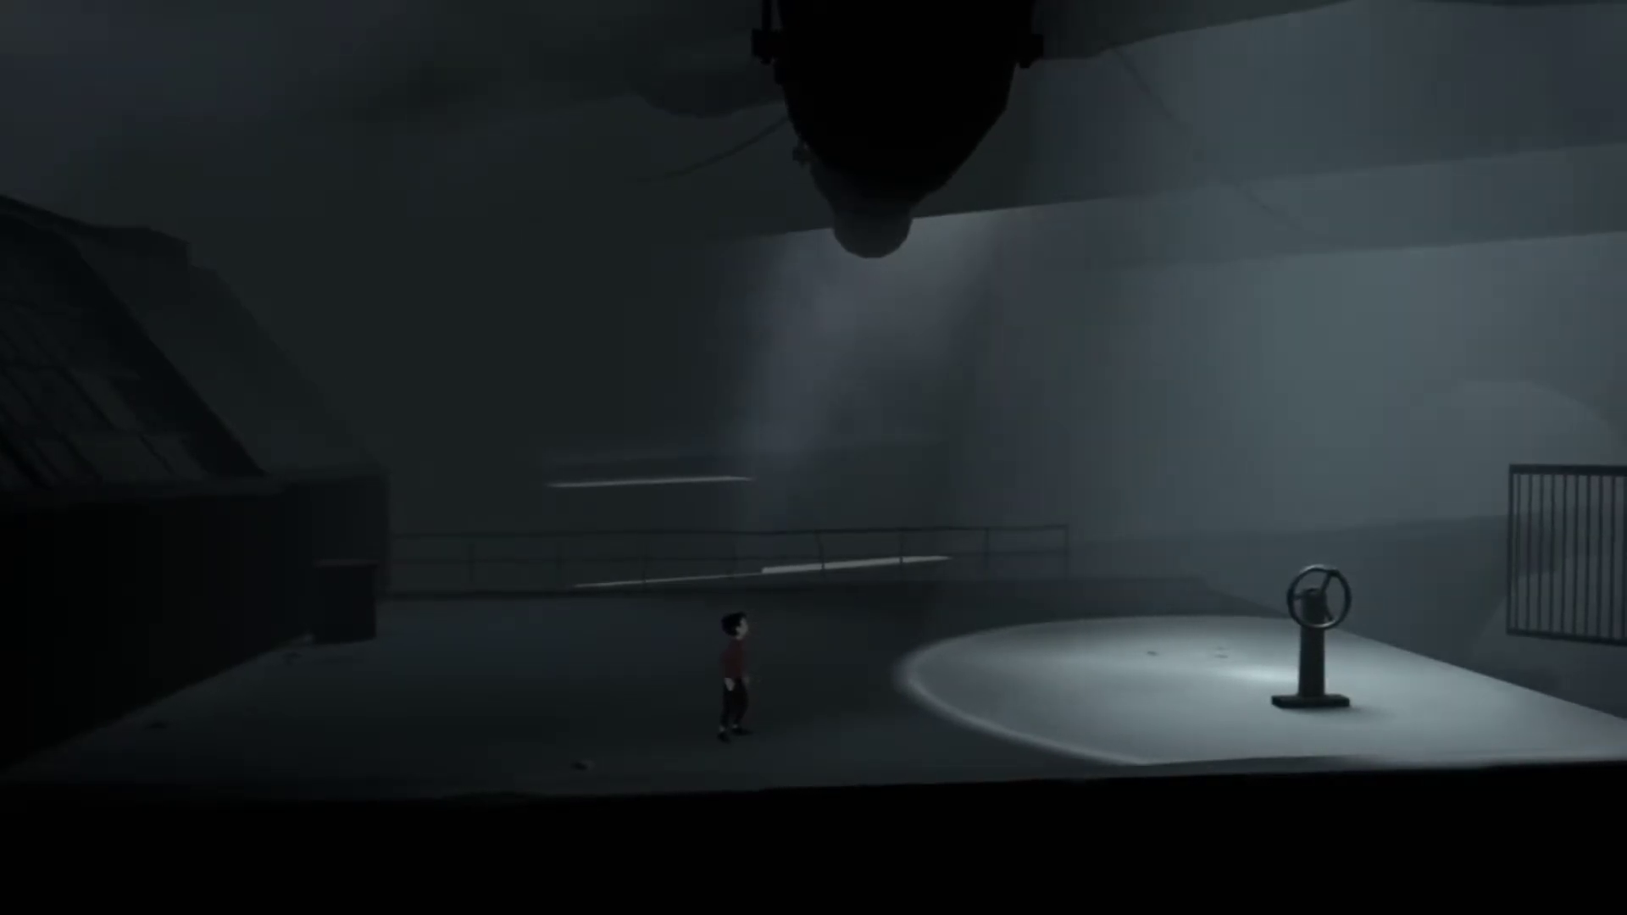
{"action": "key", "text": "Right"}
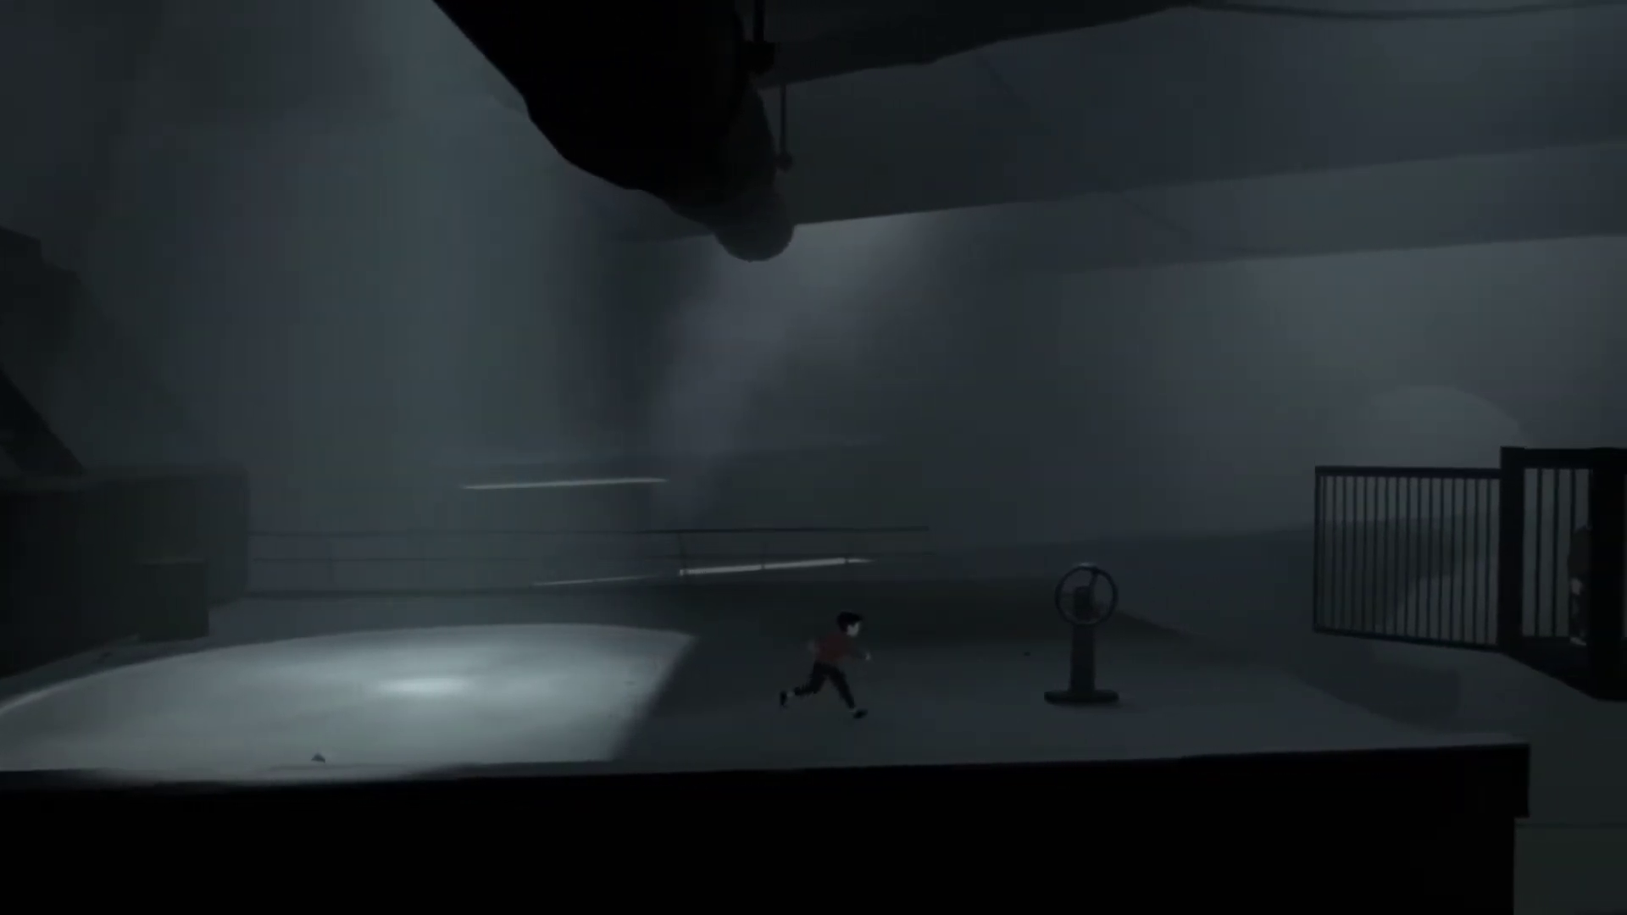
{"action": "key", "text": "Right"}
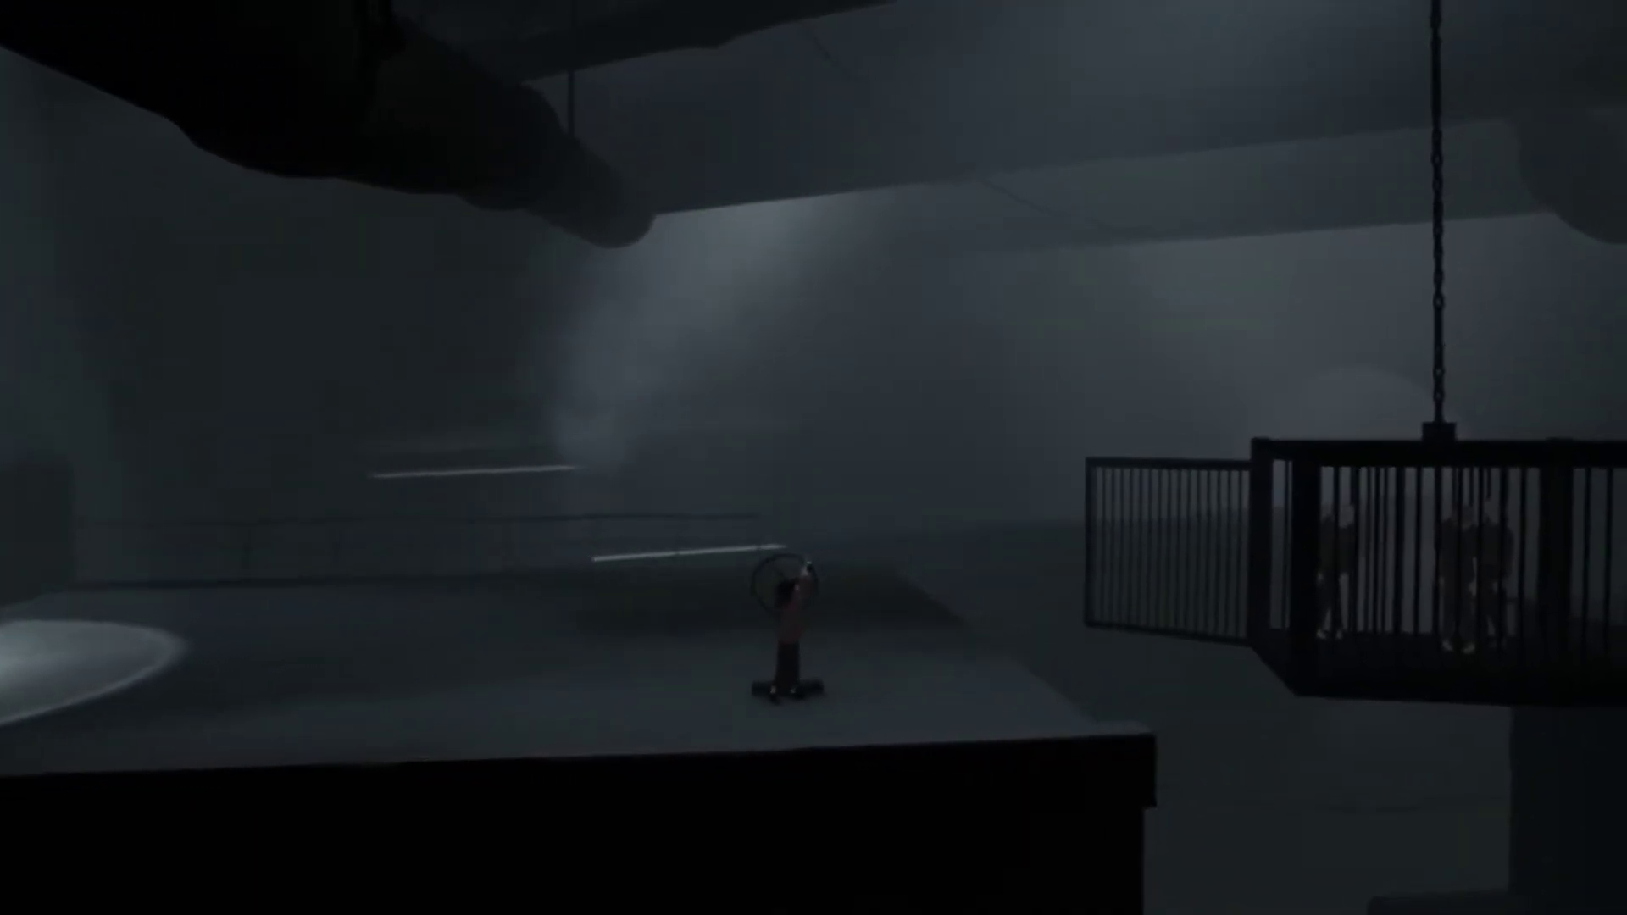
{"action": "key", "text": "Left"}
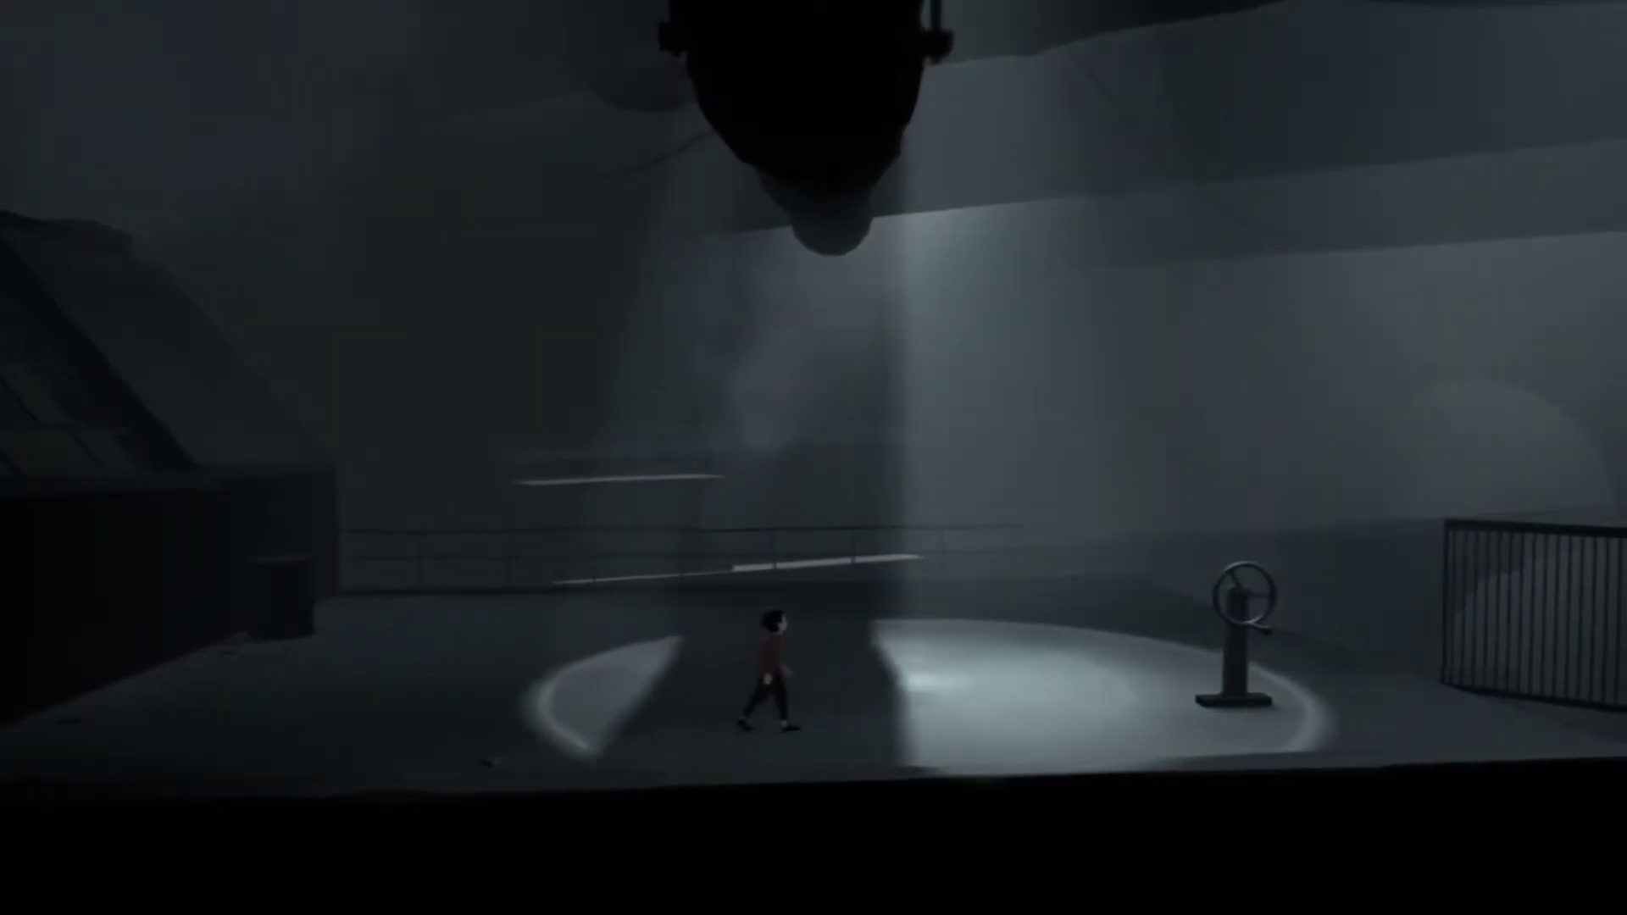
{"action": "key", "text": "Right"}
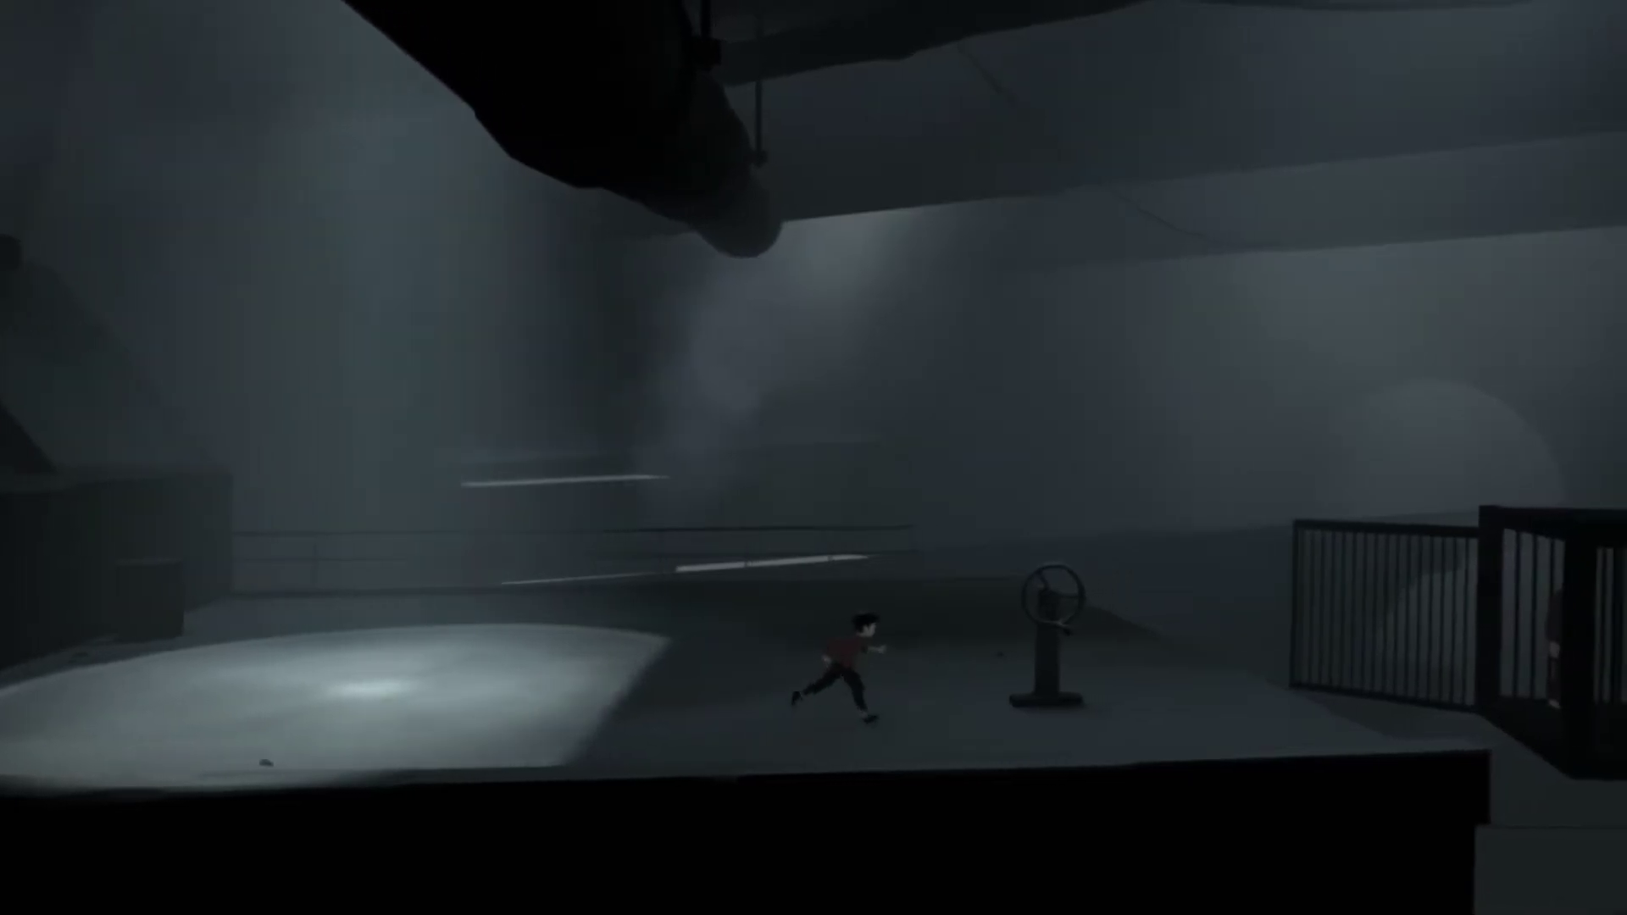
{"action": "key", "text": "Right"}
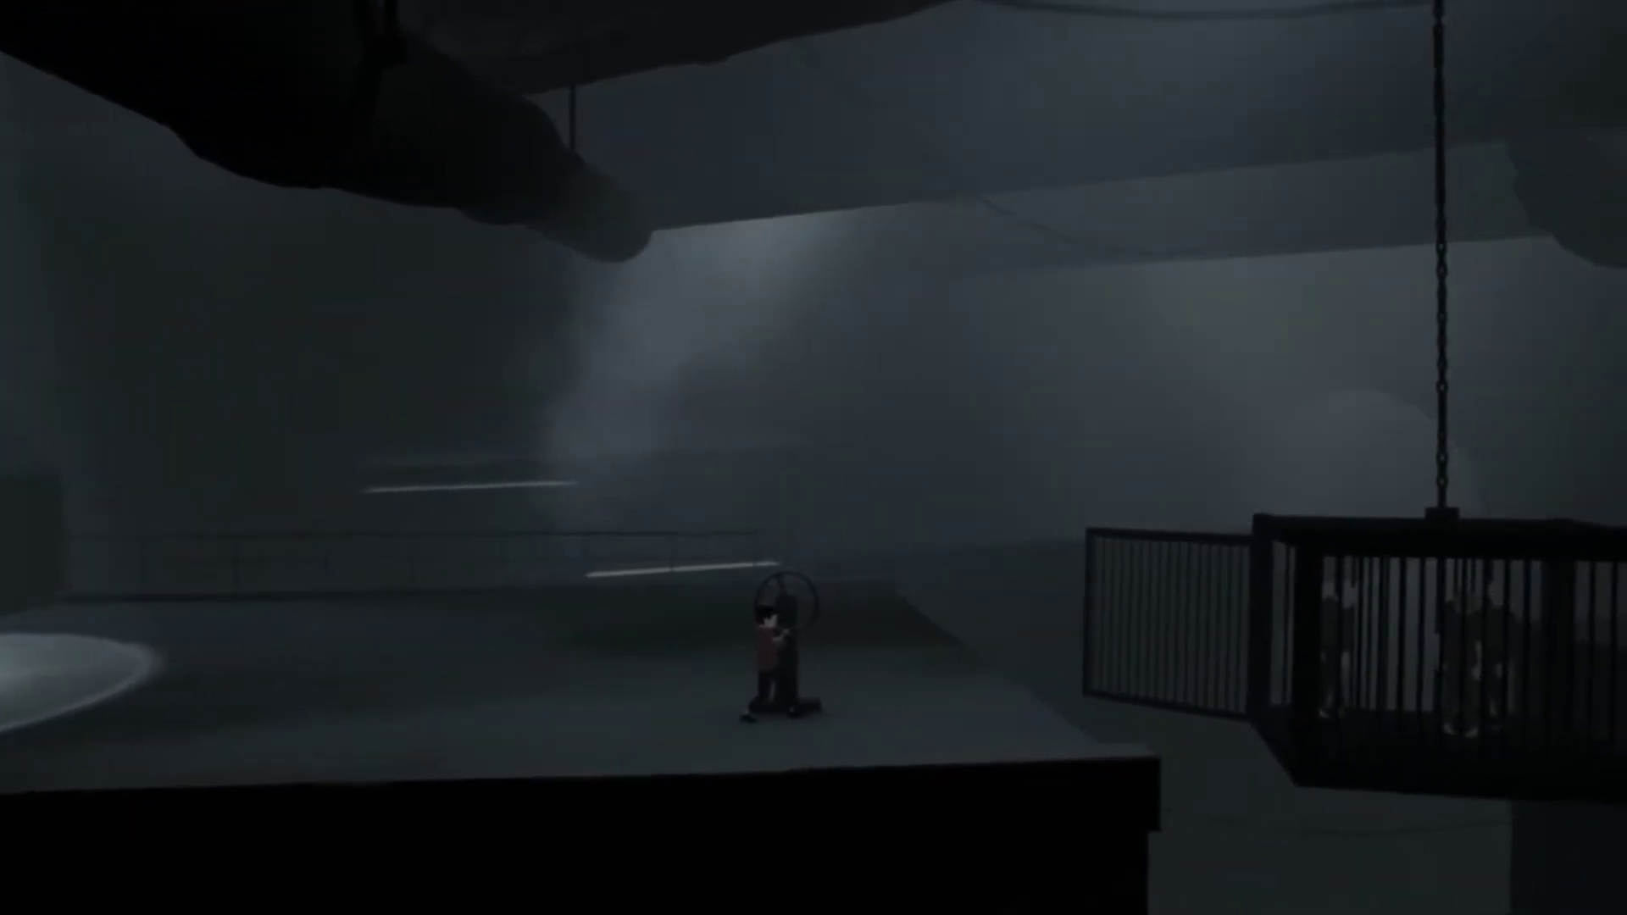
{"action": "key", "text": "Right"}
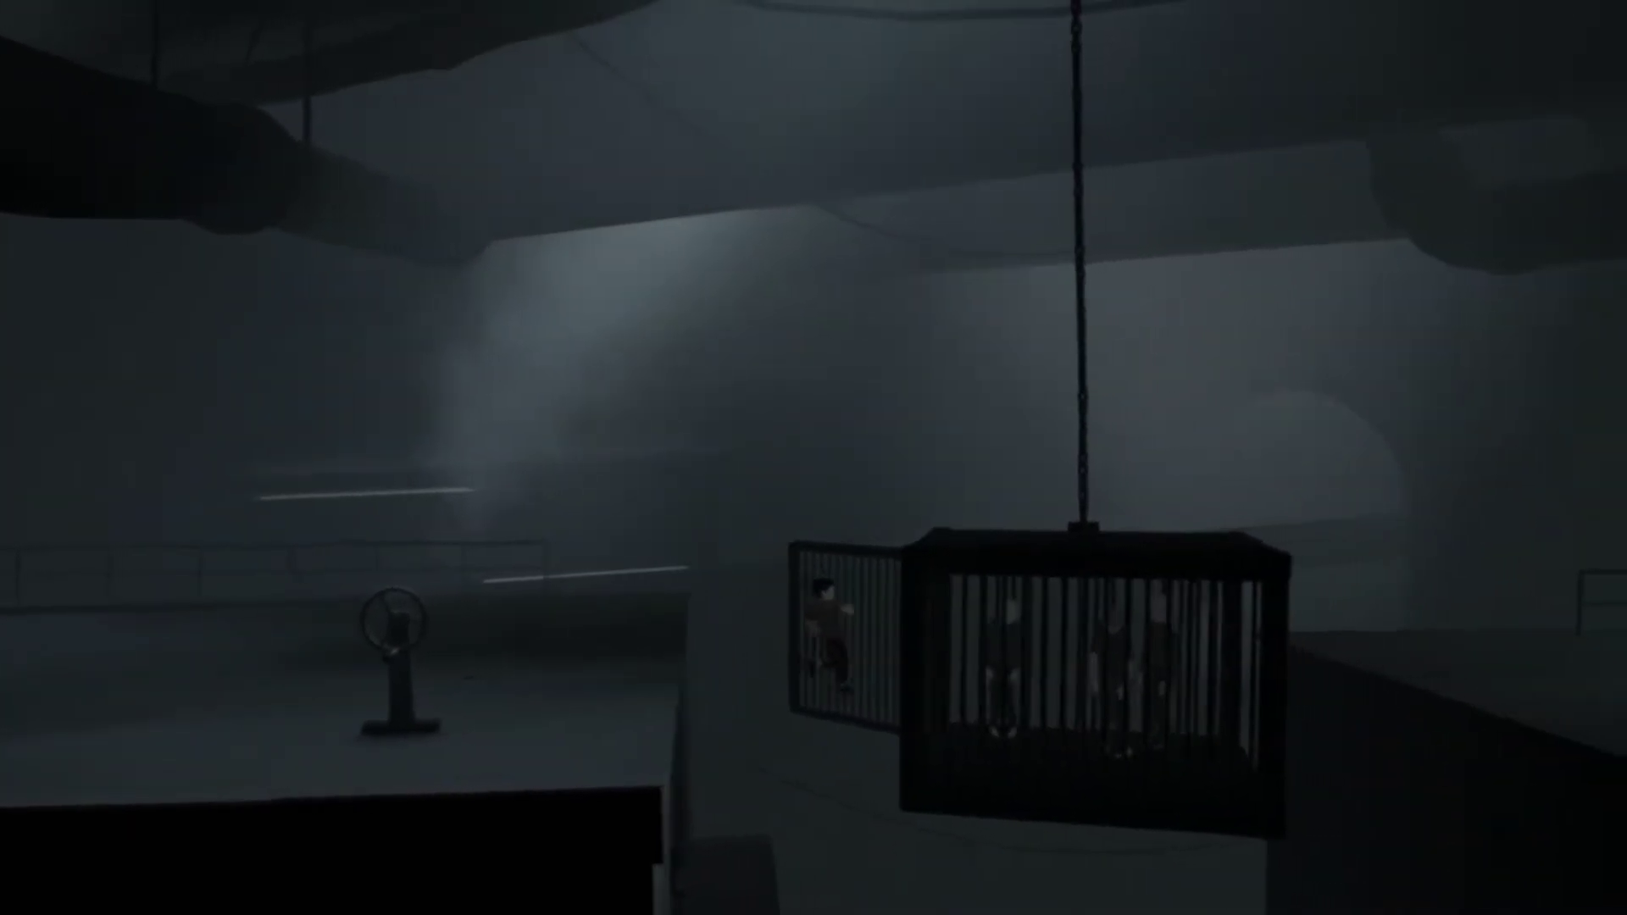
{"action": "key", "text": "Right"}
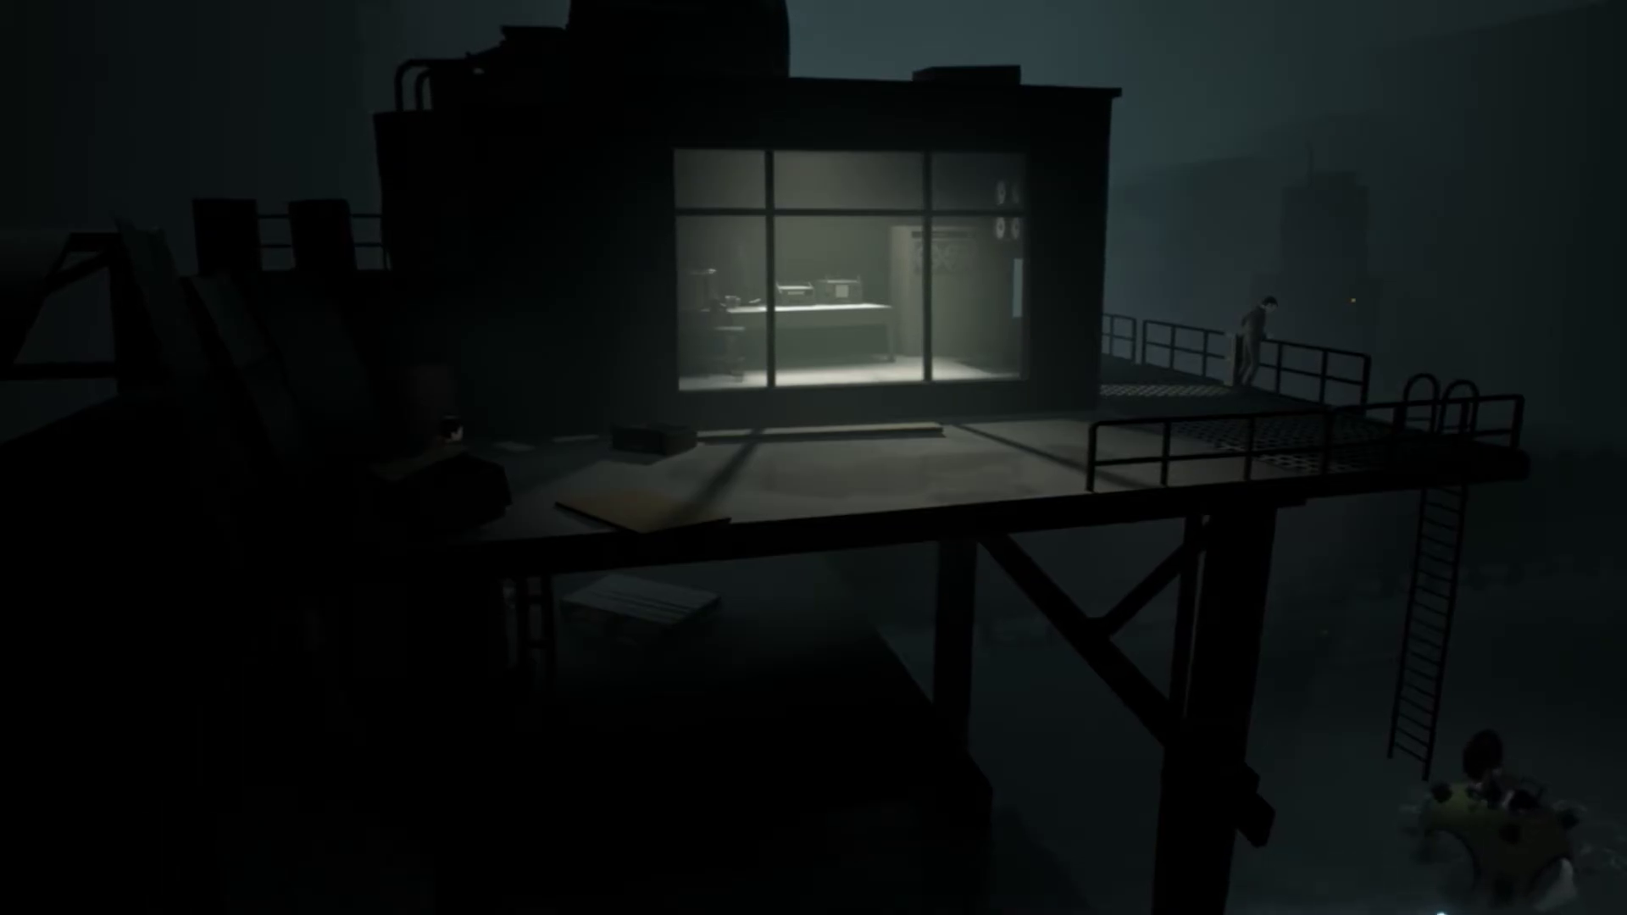
{"action": "key", "text": "Right"}
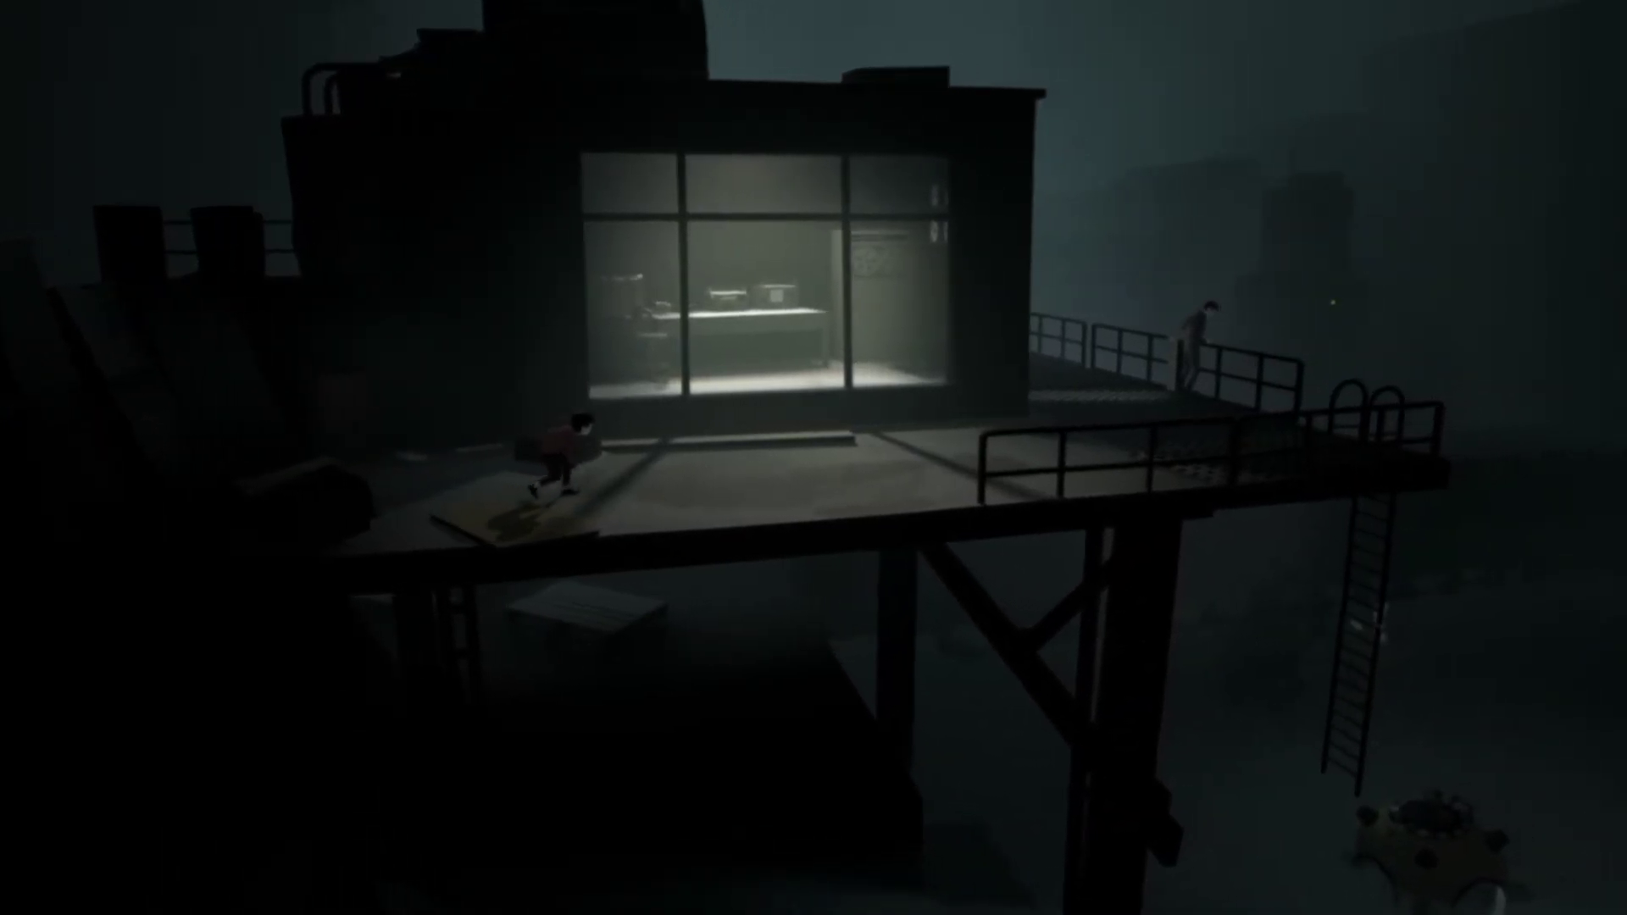
{"action": "key", "text": "Right"}
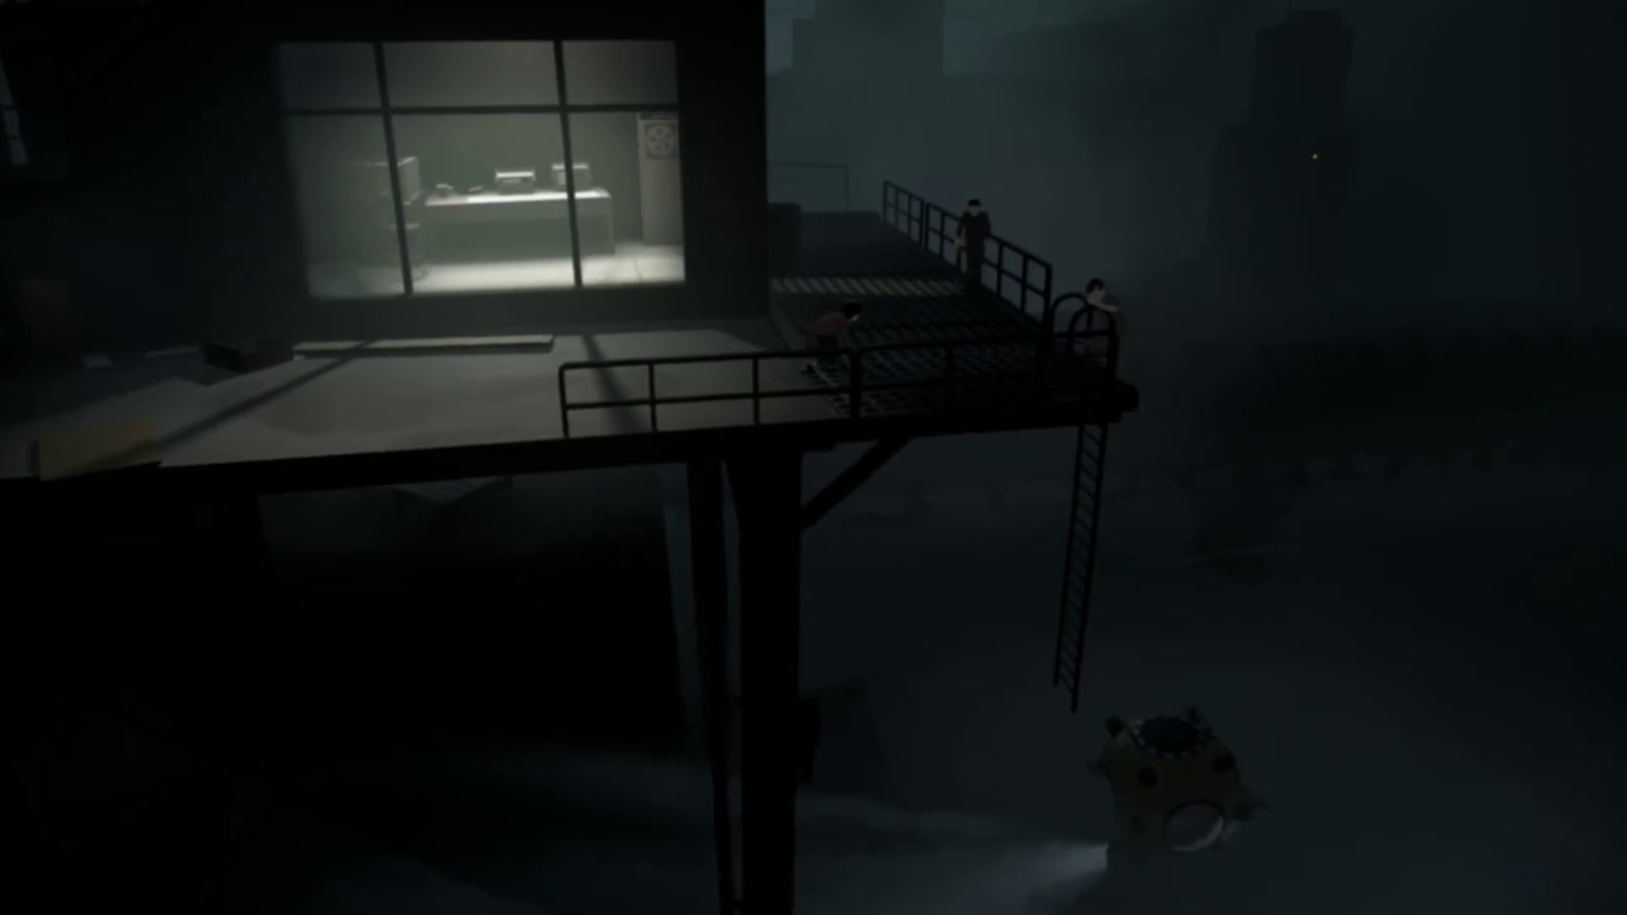
{"action": "key", "text": "Right"}
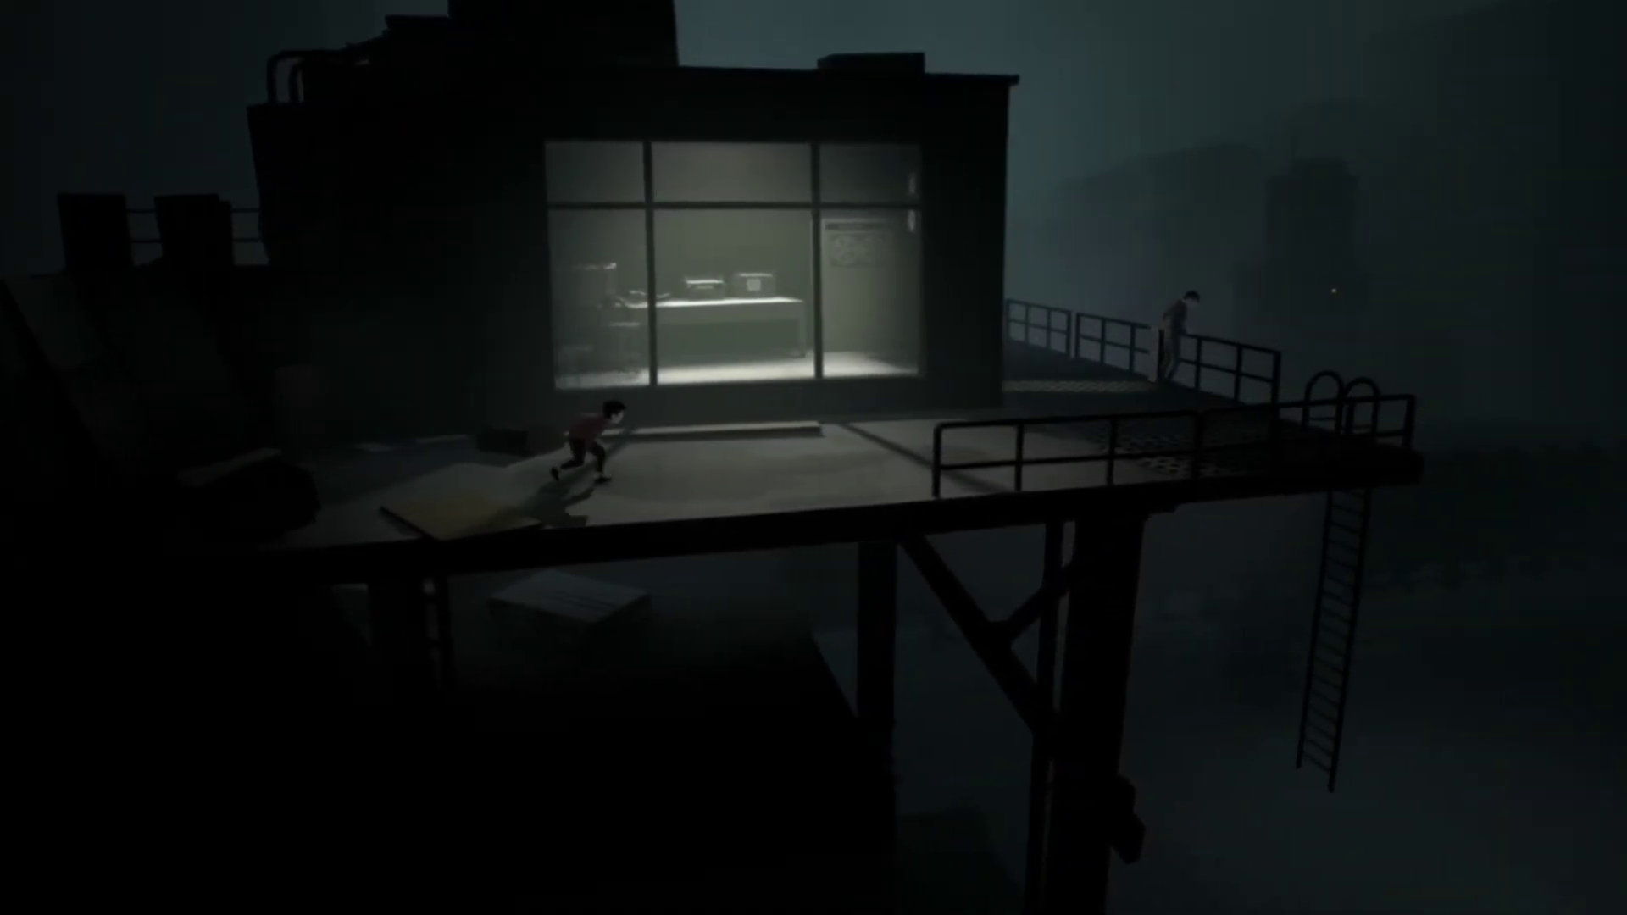
{"action": "key", "text": "Left"}
{"action": "key", "text": "Right"}
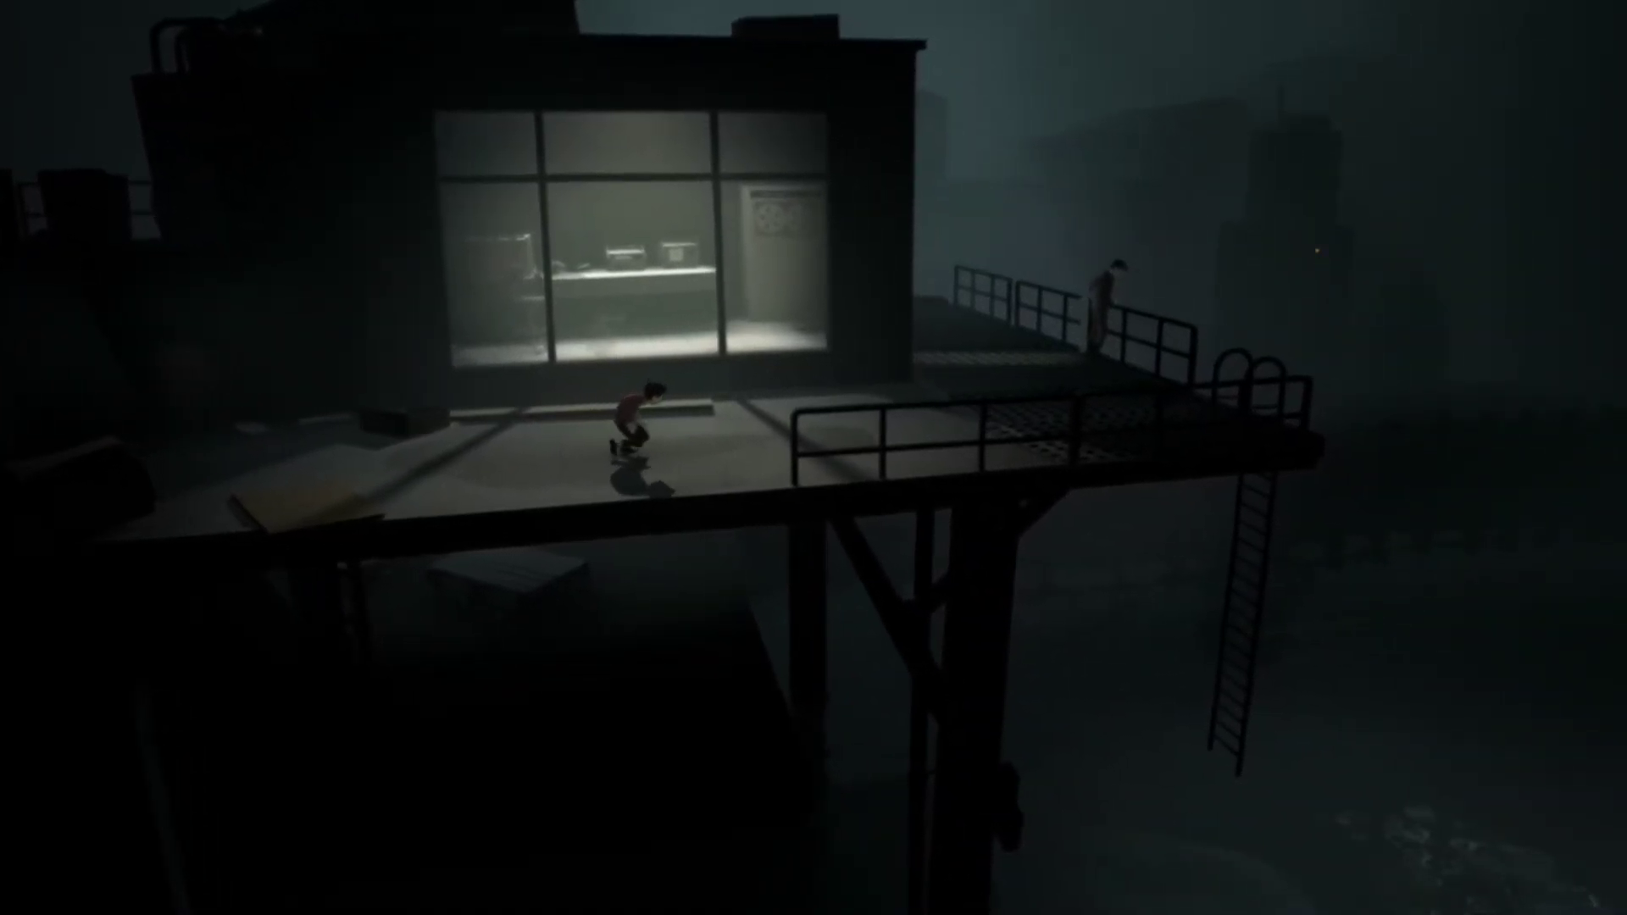
{"action": "key", "text": "Right"}
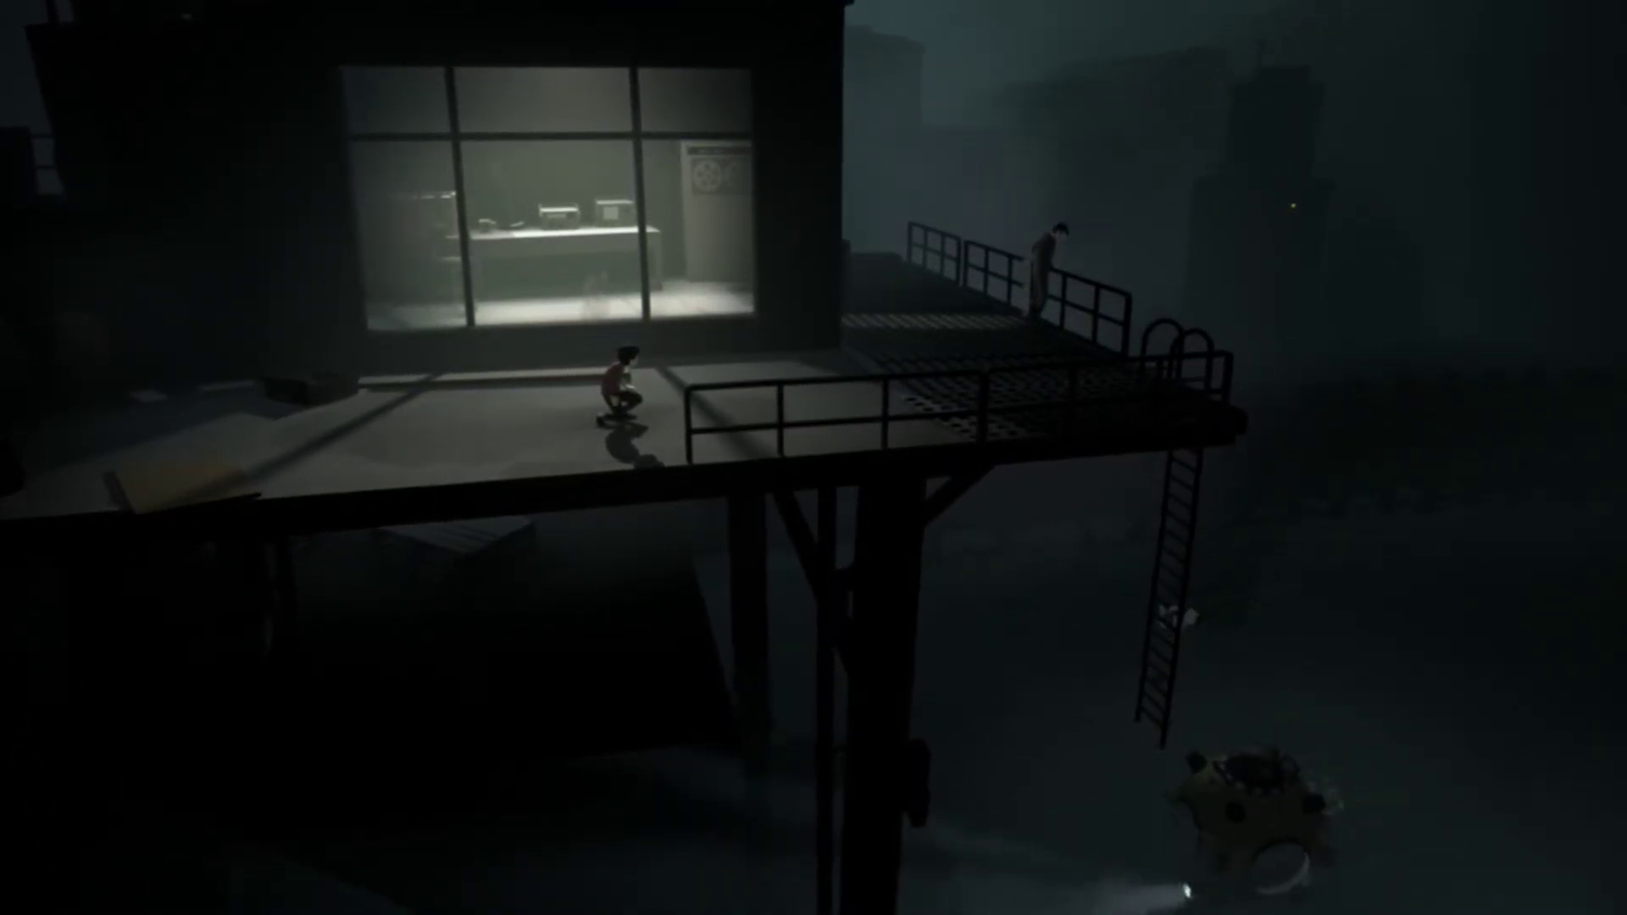
{"action": "key", "text": "Right"}
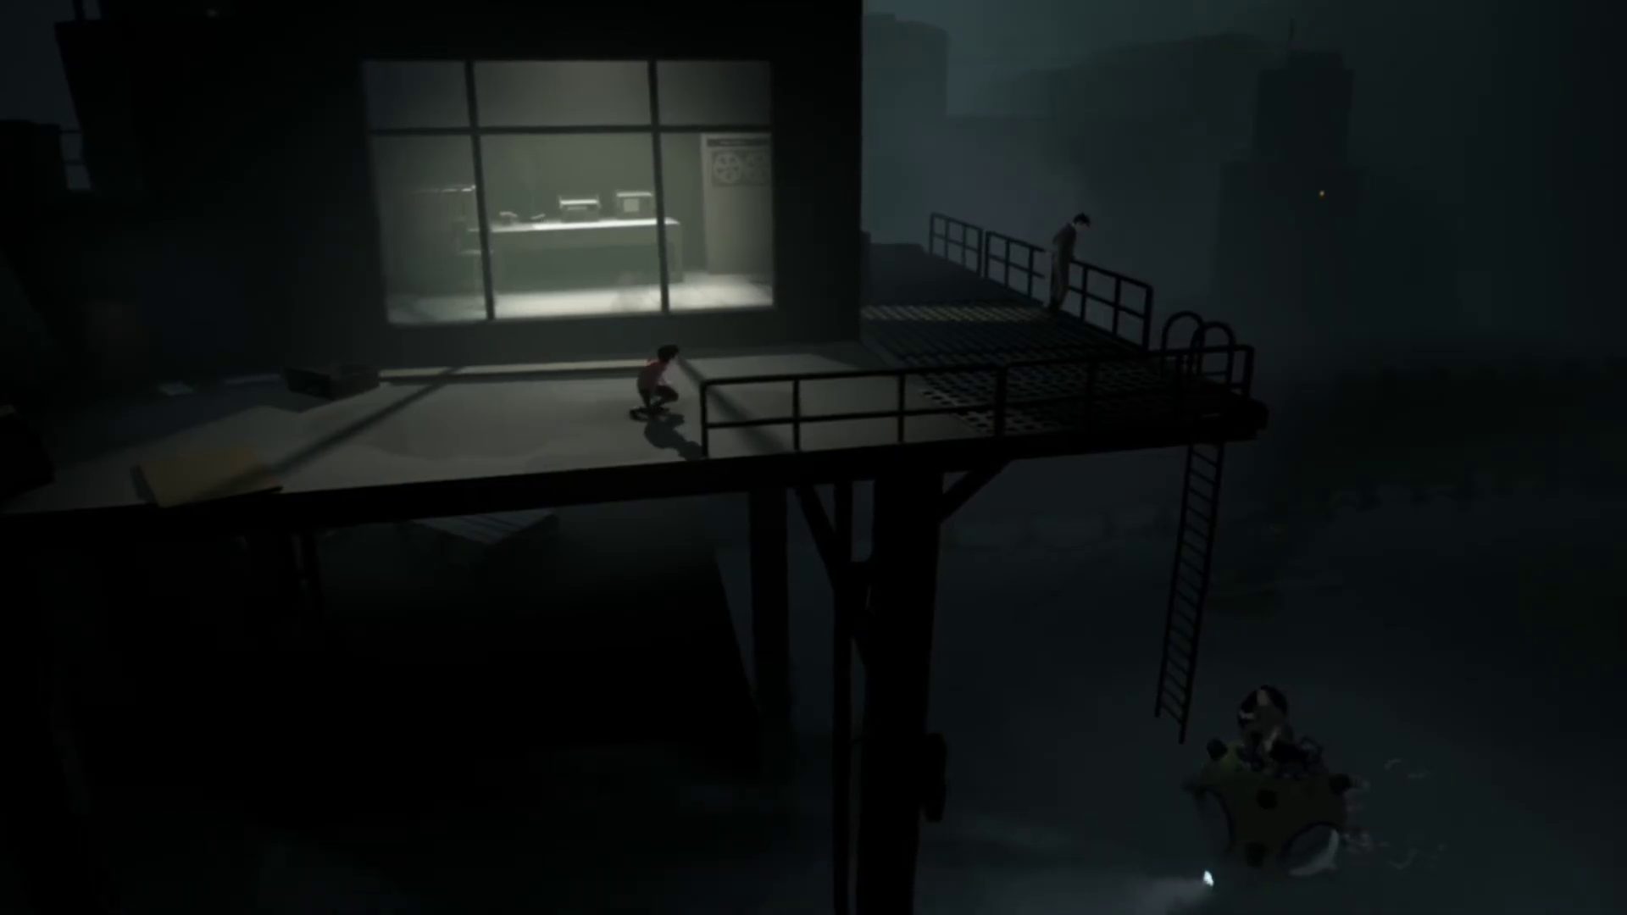
{"action": "key", "text": "Right"}
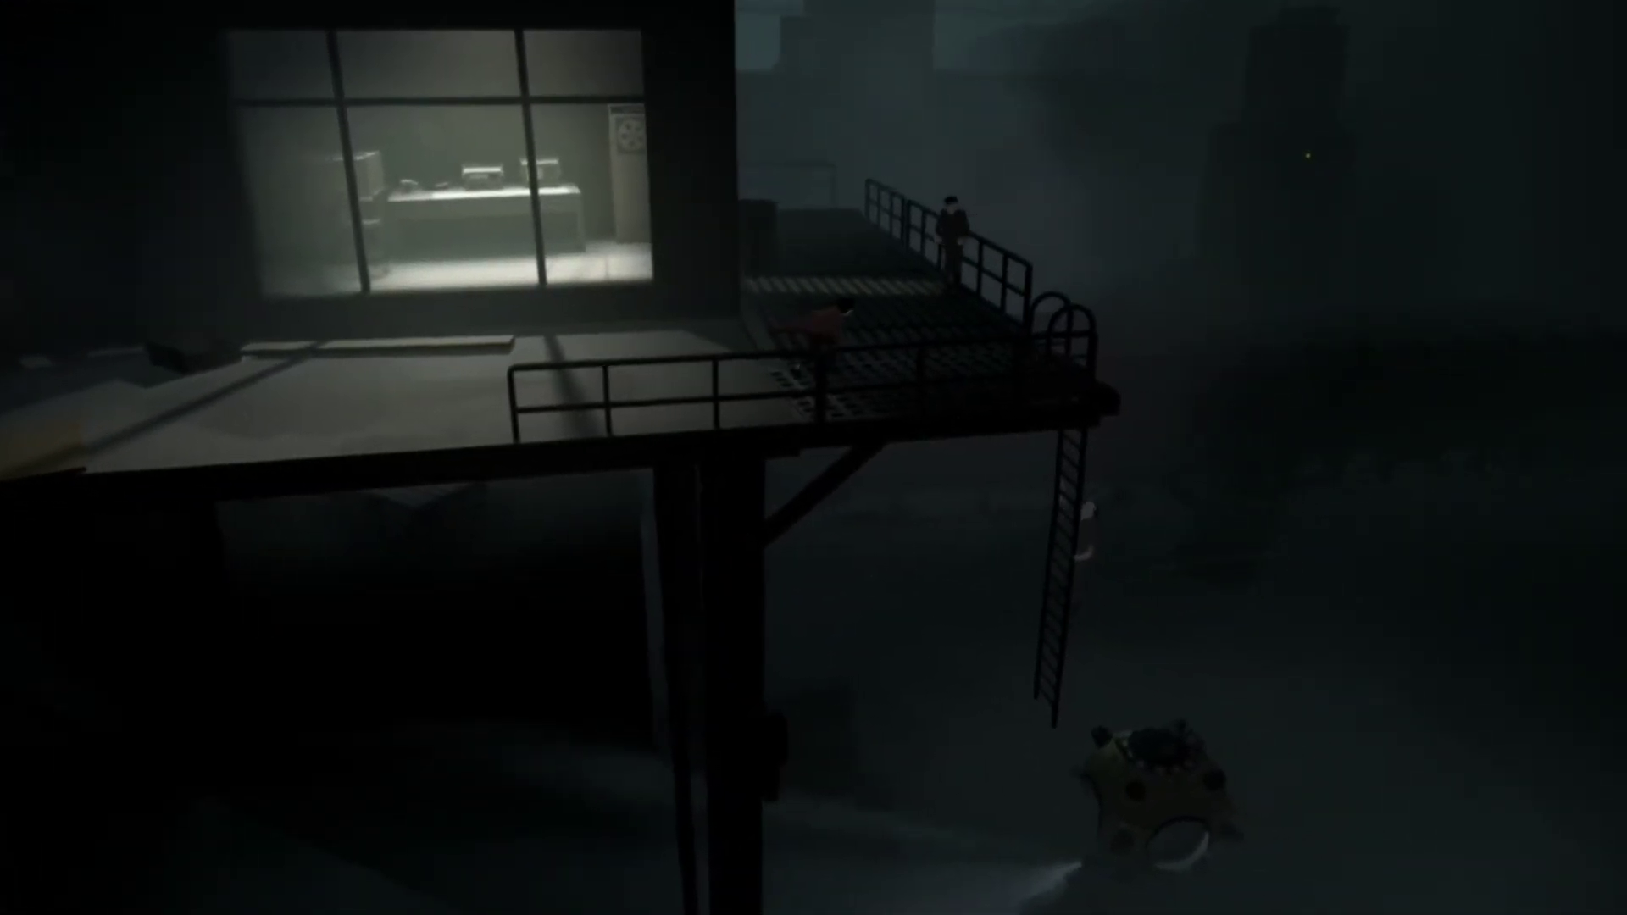